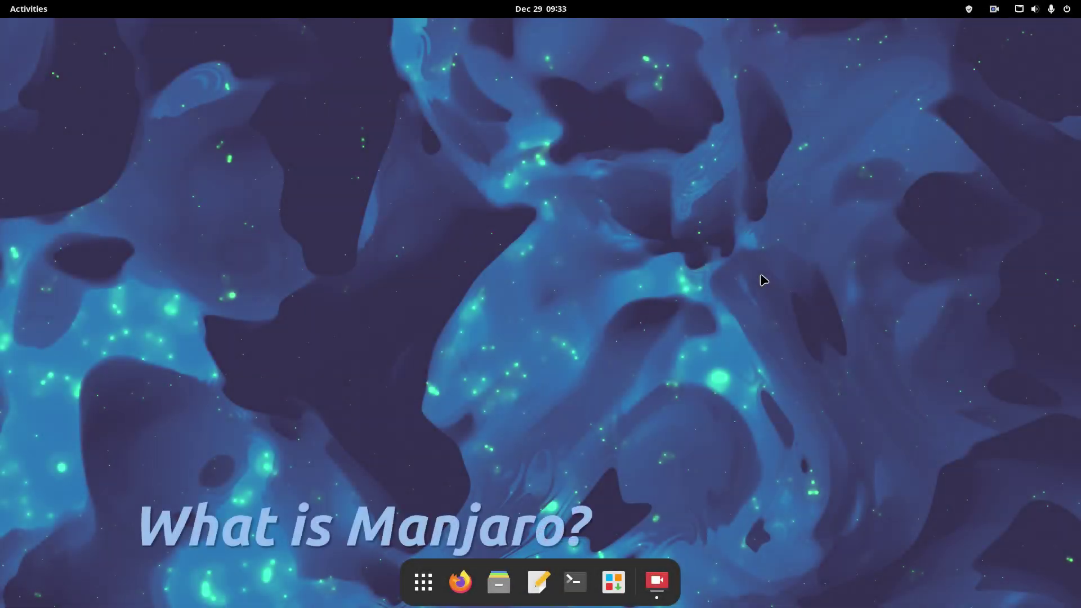
Look through the quick settings, calendar panel, activities overview and app grid, closing each
left_click(1026, 12)
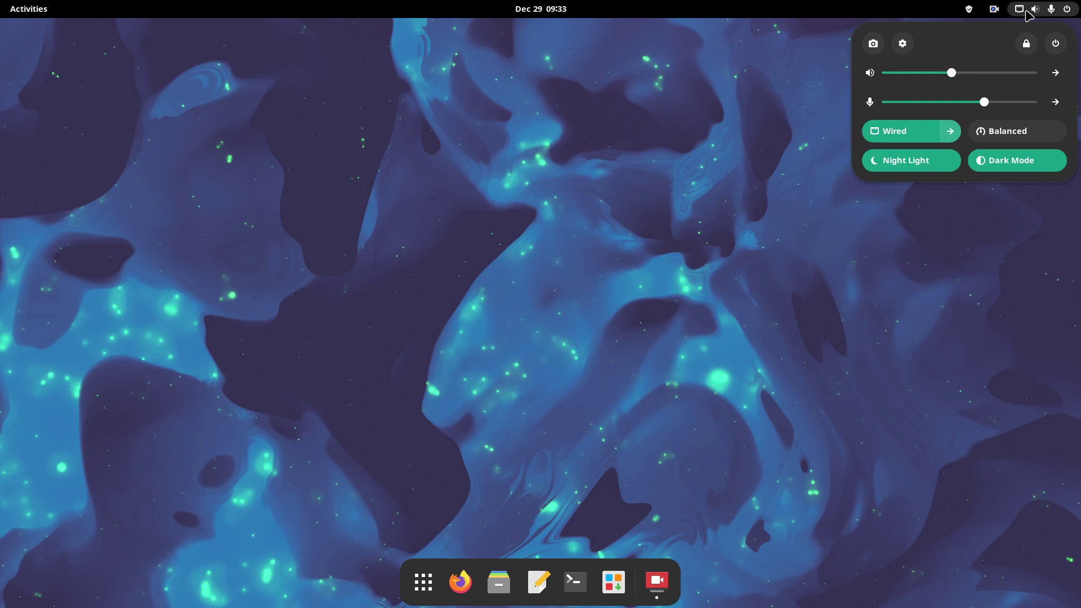
left_click(1026, 13)
left_click(541, 9)
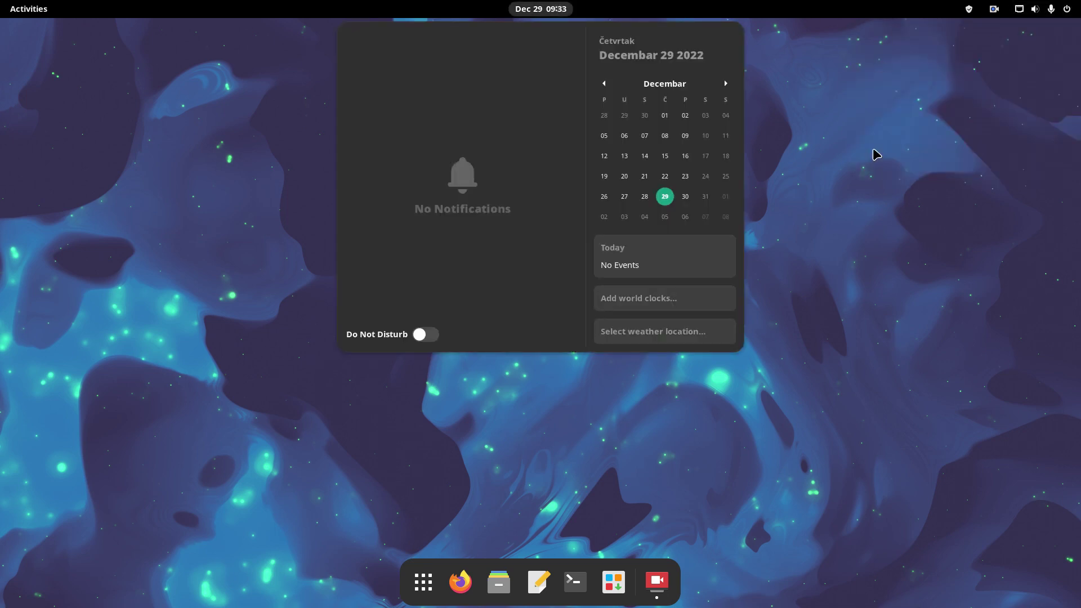
left_click(556, 8)
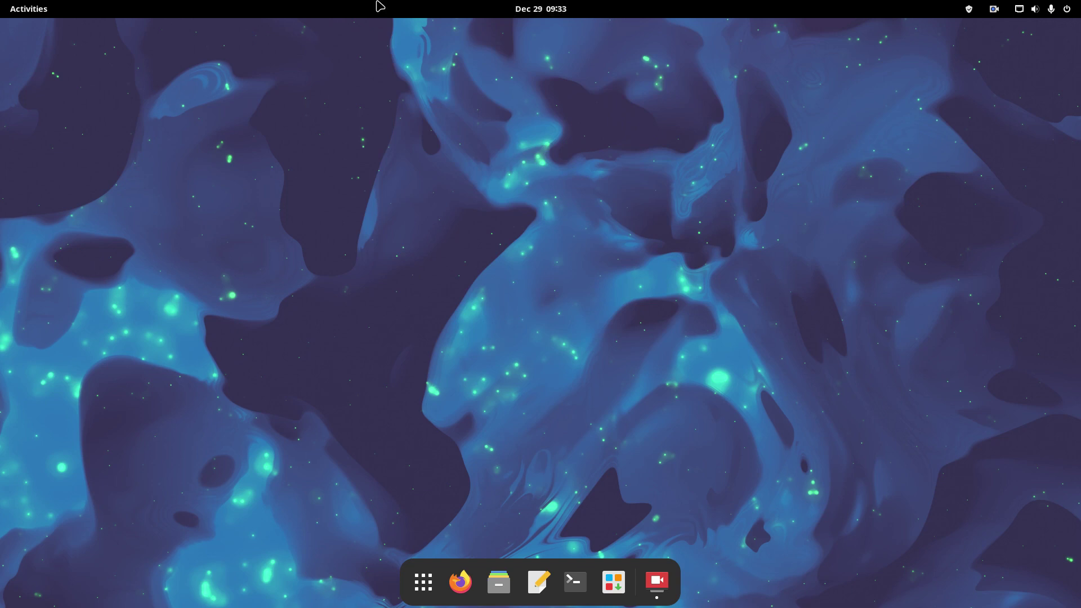
left_click(27, 9)
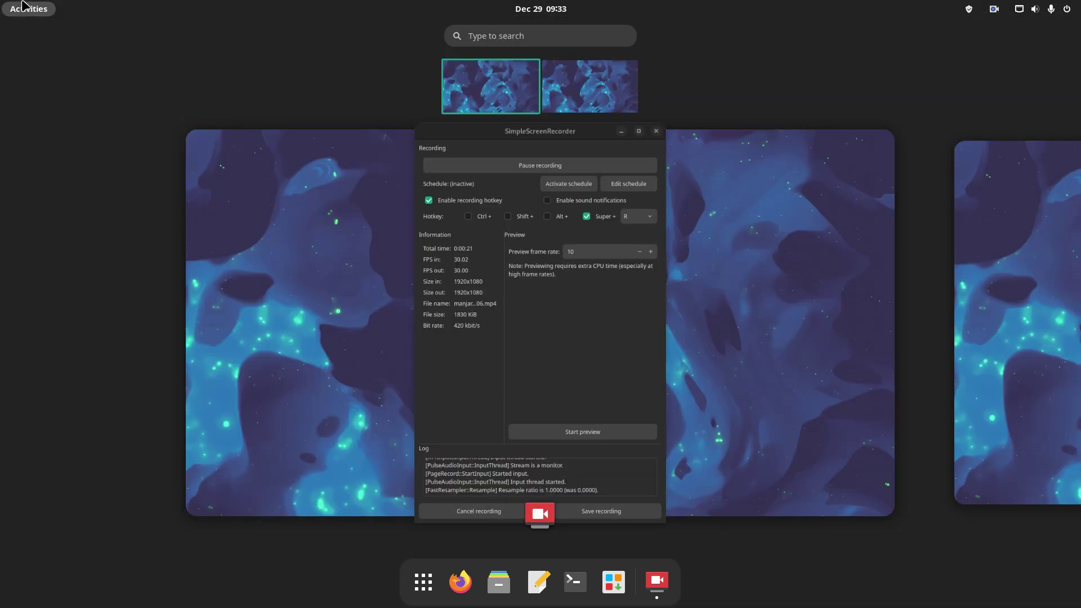
left_click(781, 318)
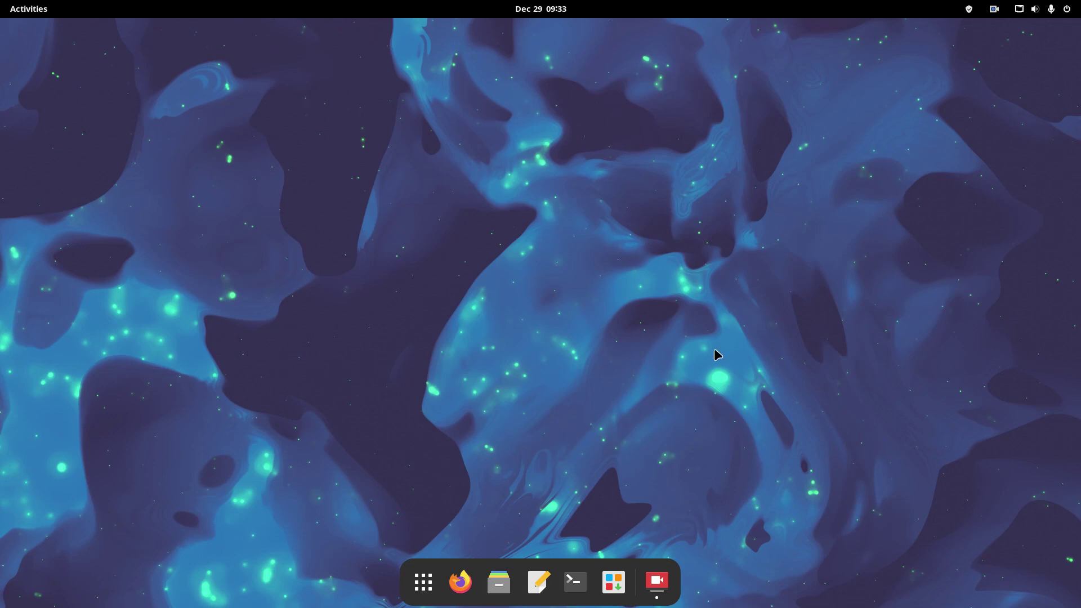
left_click(423, 582)
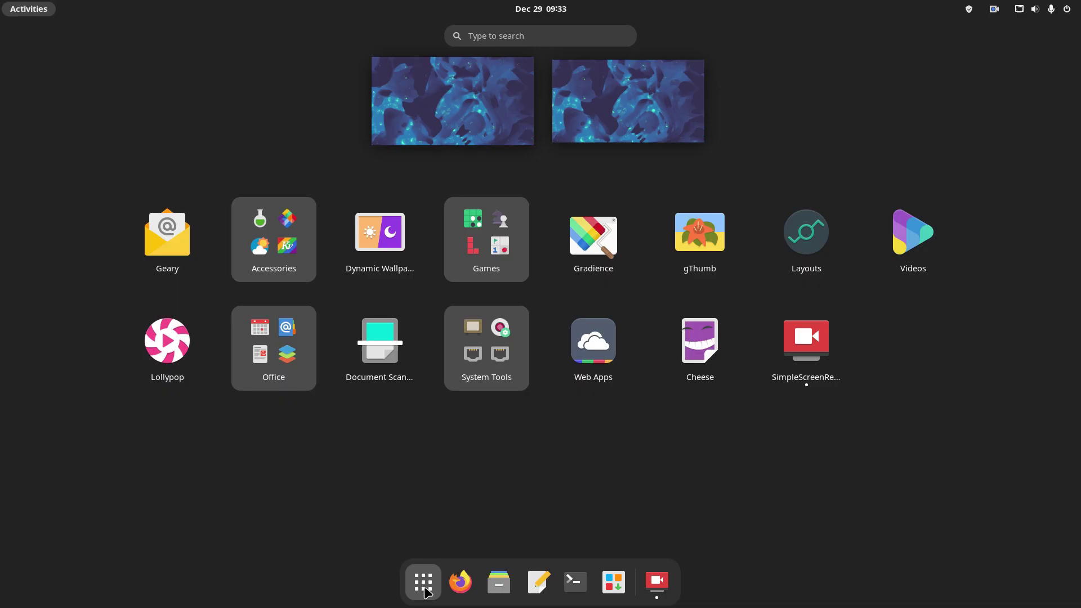
left_click(862, 449)
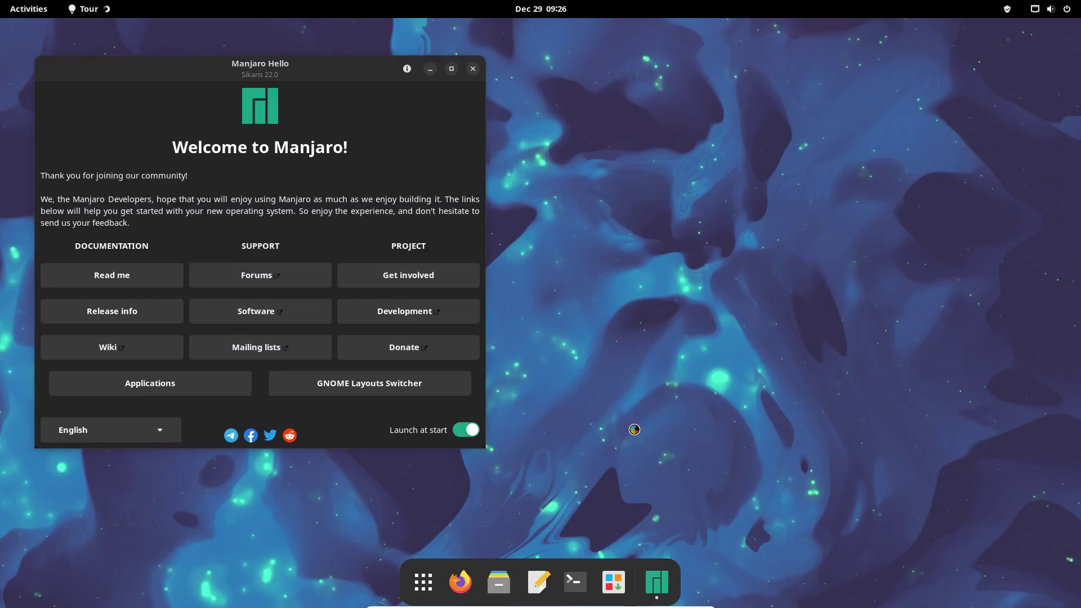
Start the GNOME tour, centre the Hello and Tour windows, and advance one page
left_click(637, 432)
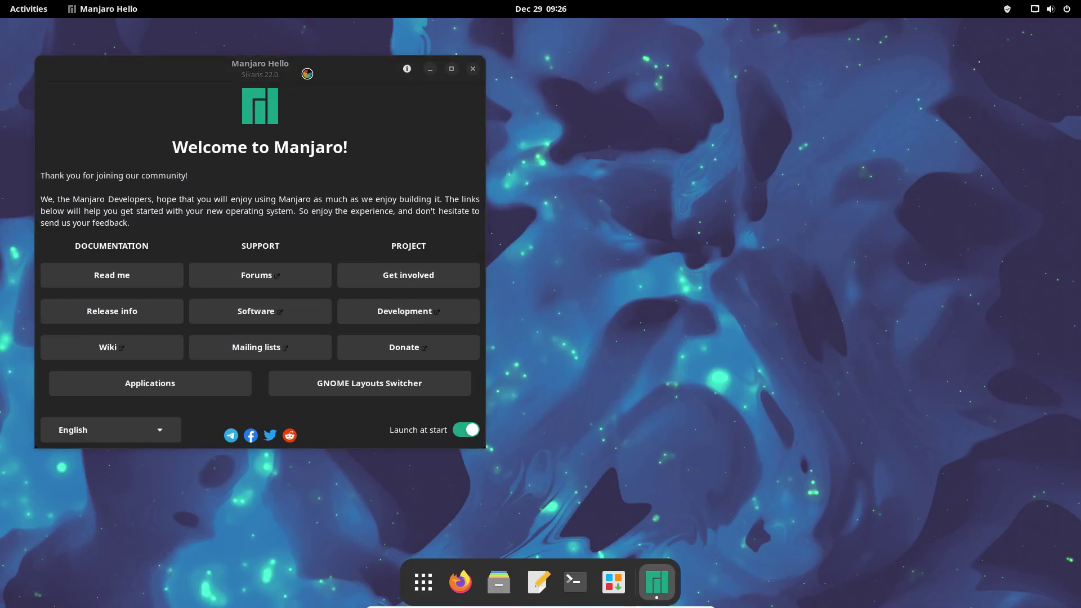
left_click_drag(307, 74, 583, 101)
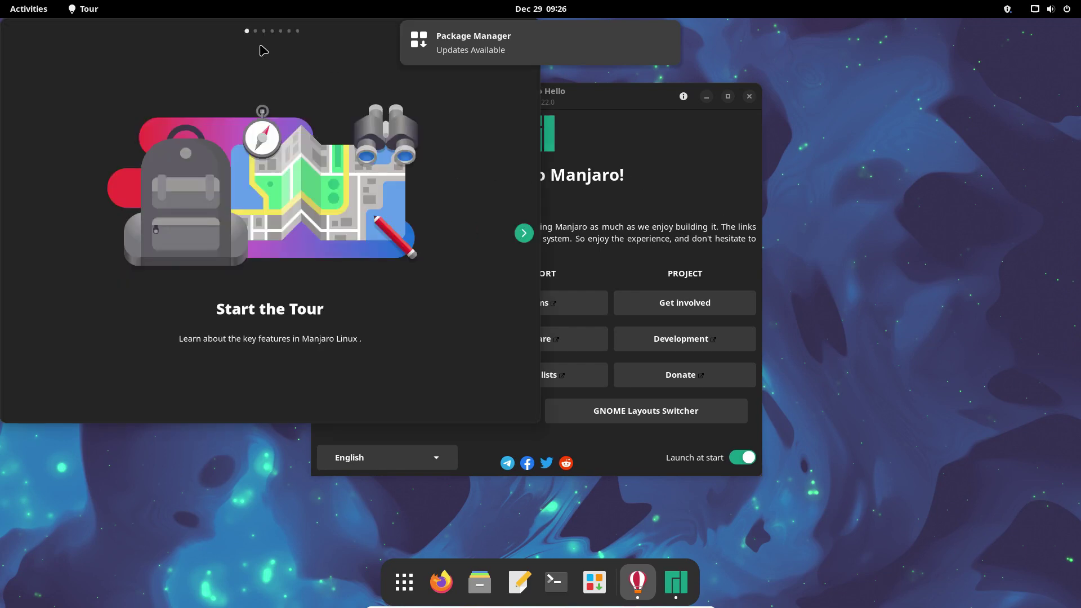
left_click_drag(152, 36, 380, 89)
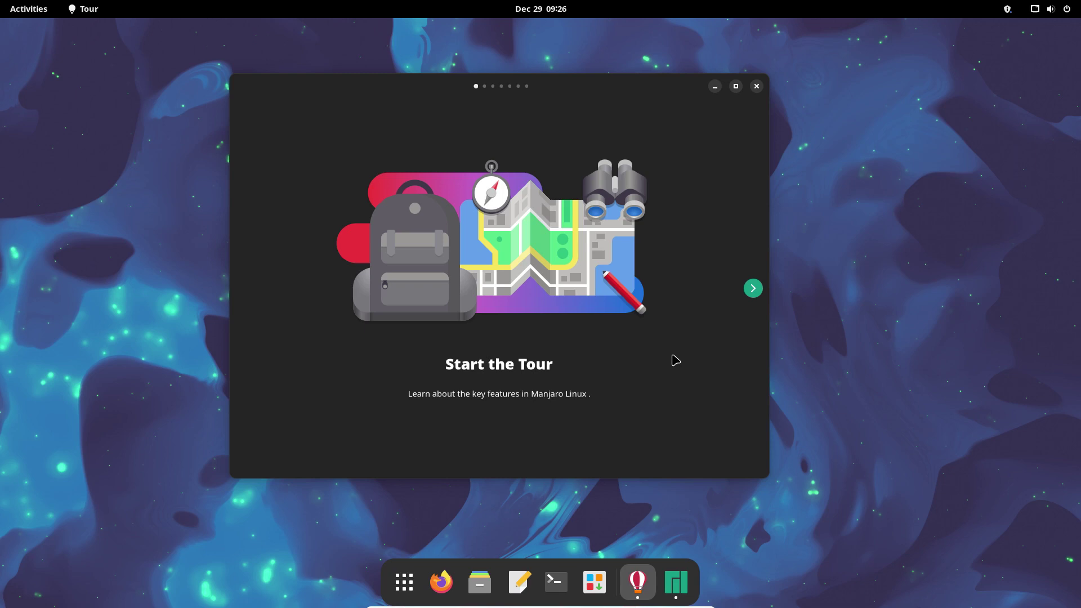
left_click(752, 288)
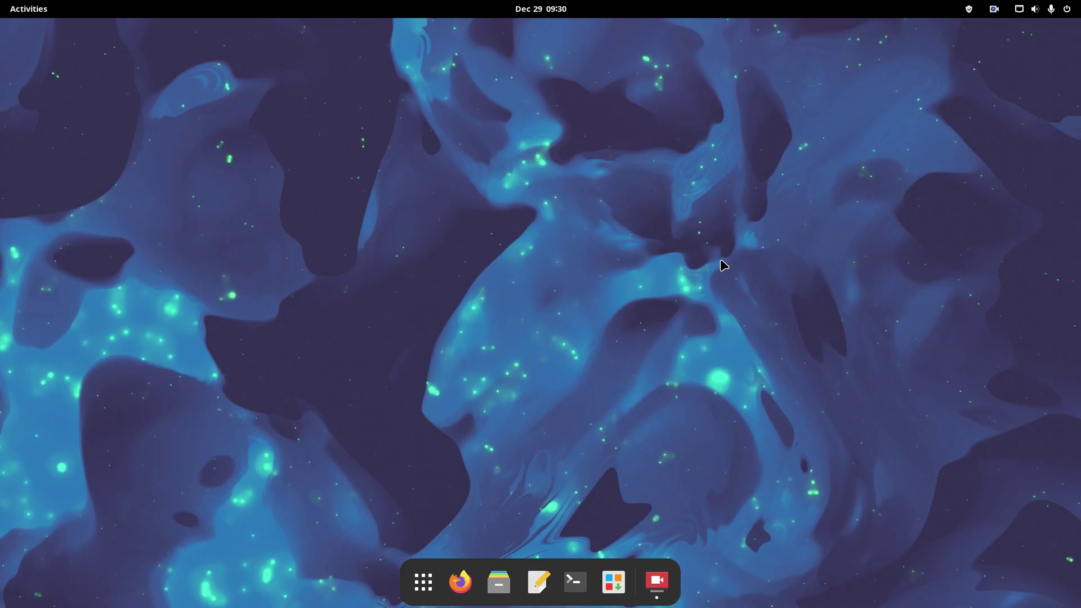
left_click(968, 9)
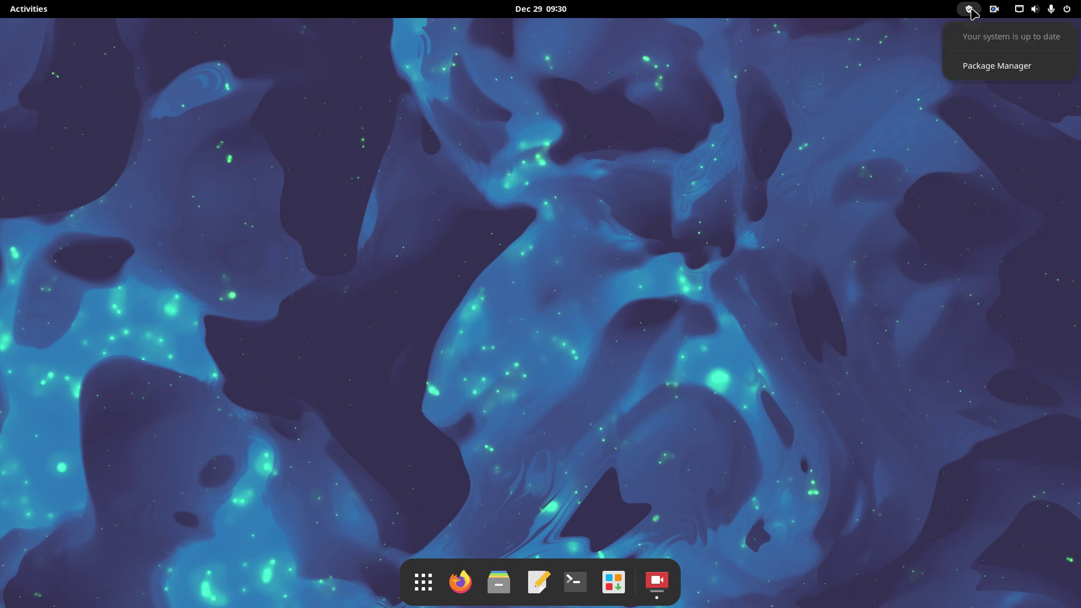
left_click(991, 65)
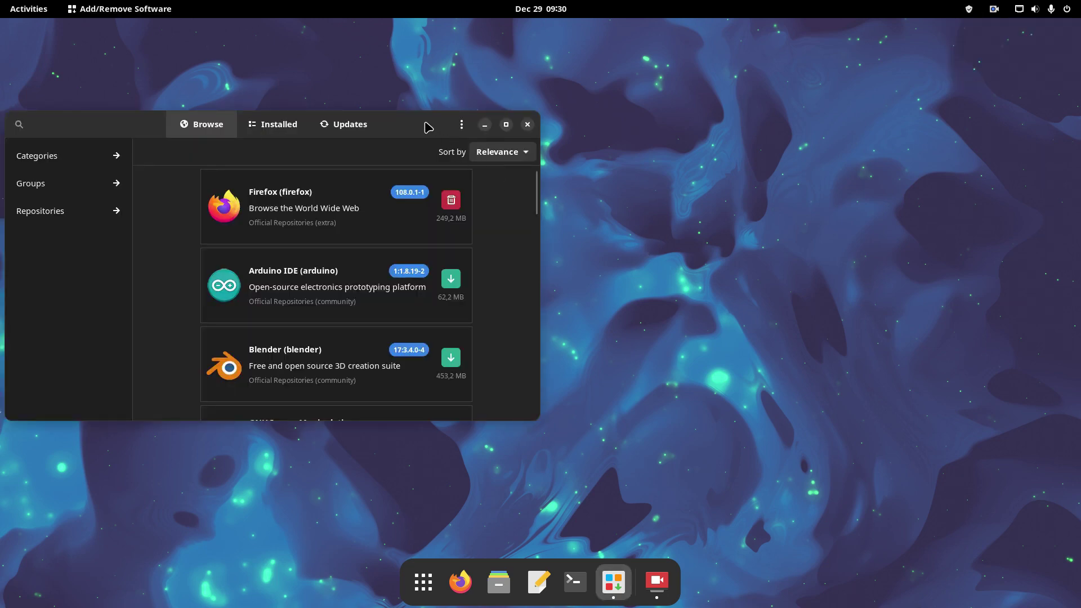
left_click_drag(428, 127, 690, 120)
left_click(611, 118)
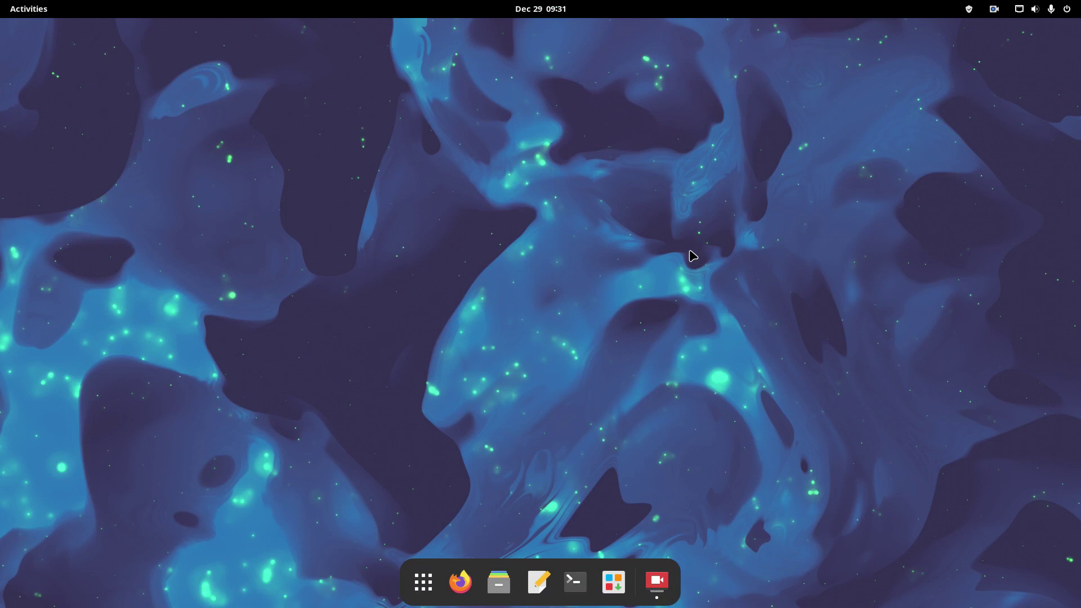
Run sudo pacman -Syu in an enlarged terminal and enter the administrator password
left_click(575, 582)
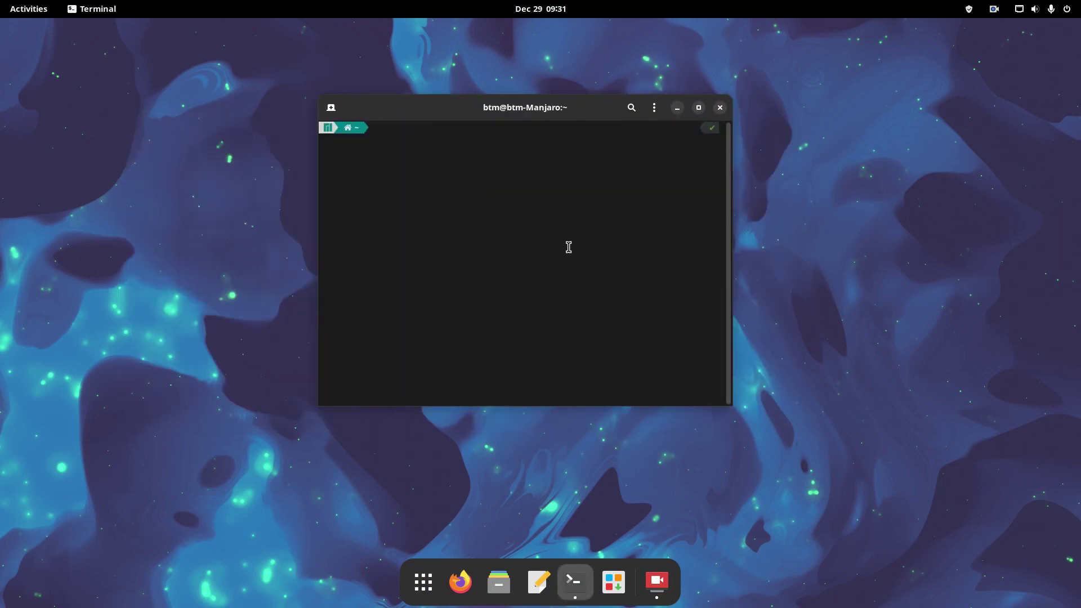
key("ctrl+plus")
key("ctrl+plus")
key("ctrl+plus")
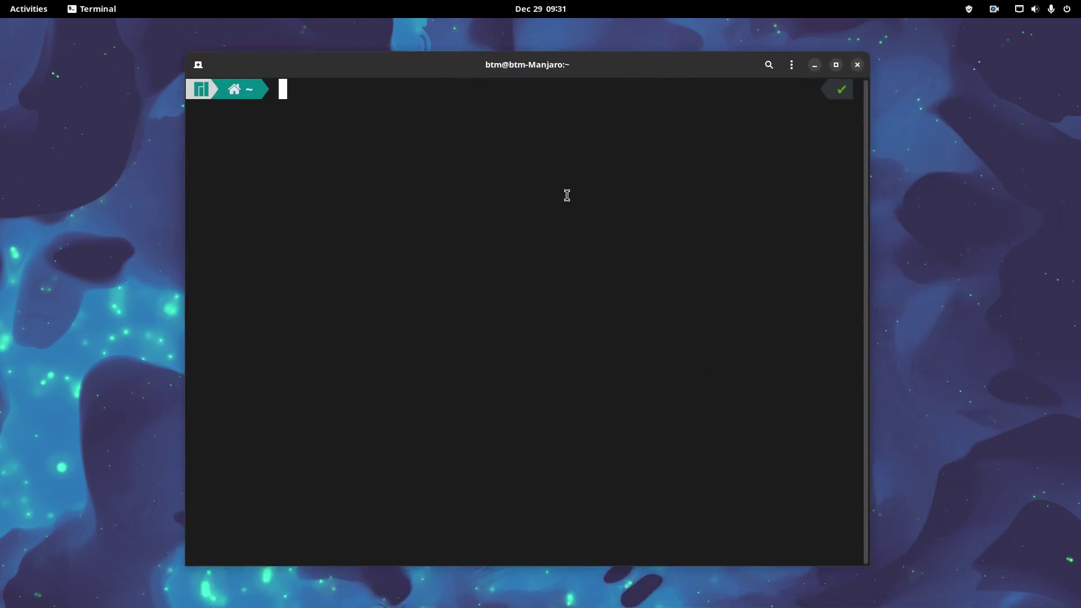
type("sudo pacman")
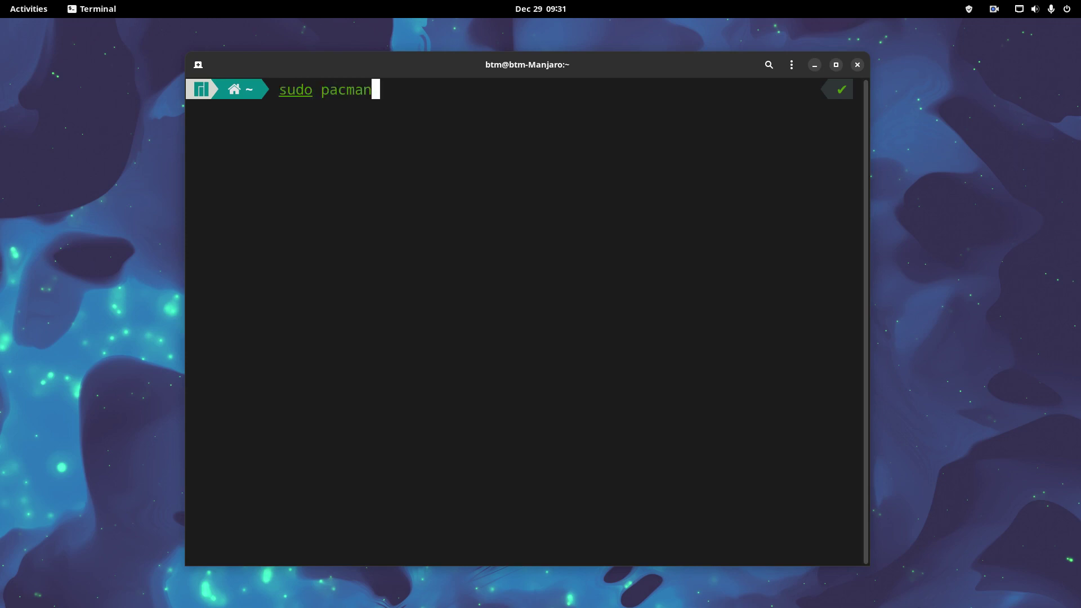
type(" -Syu")
key("Return")
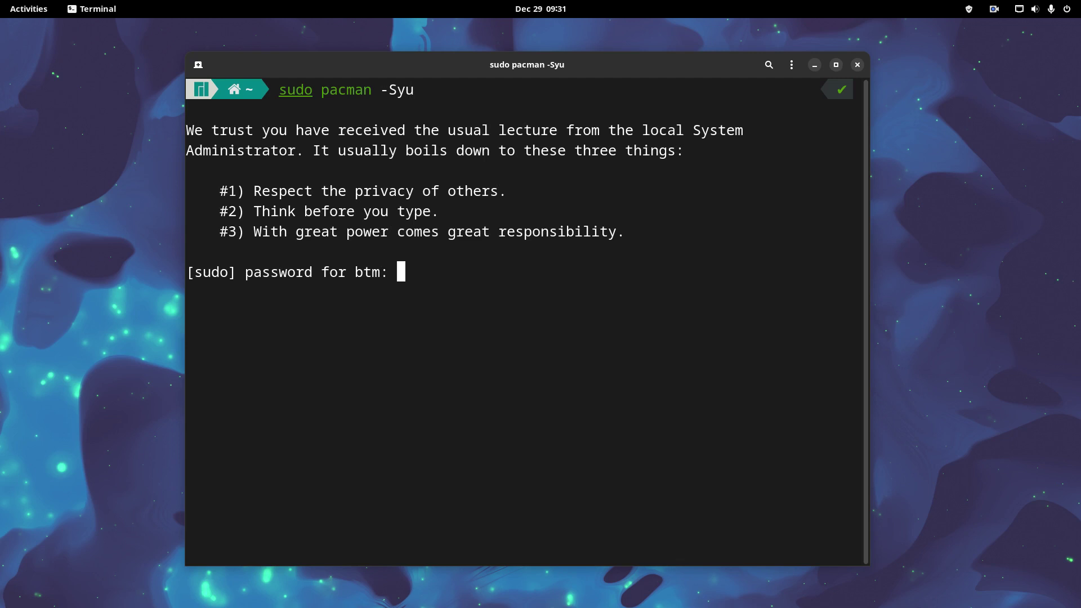
key("Return")
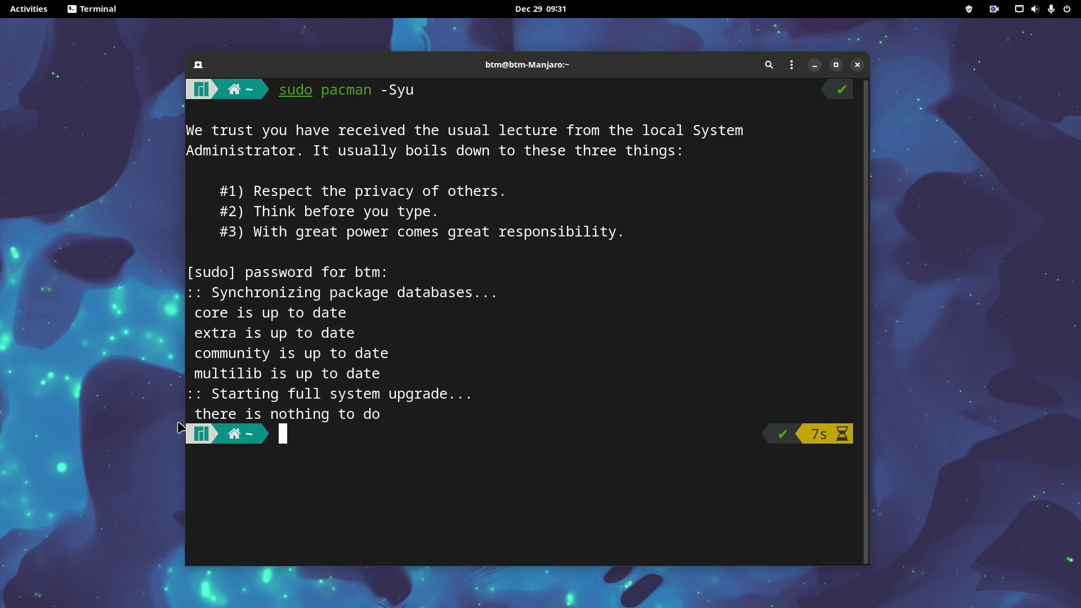
Highlight the 'nothing to do' result, clear the screen, and exit the terminal
left_click_drag(193, 413, 387, 415)
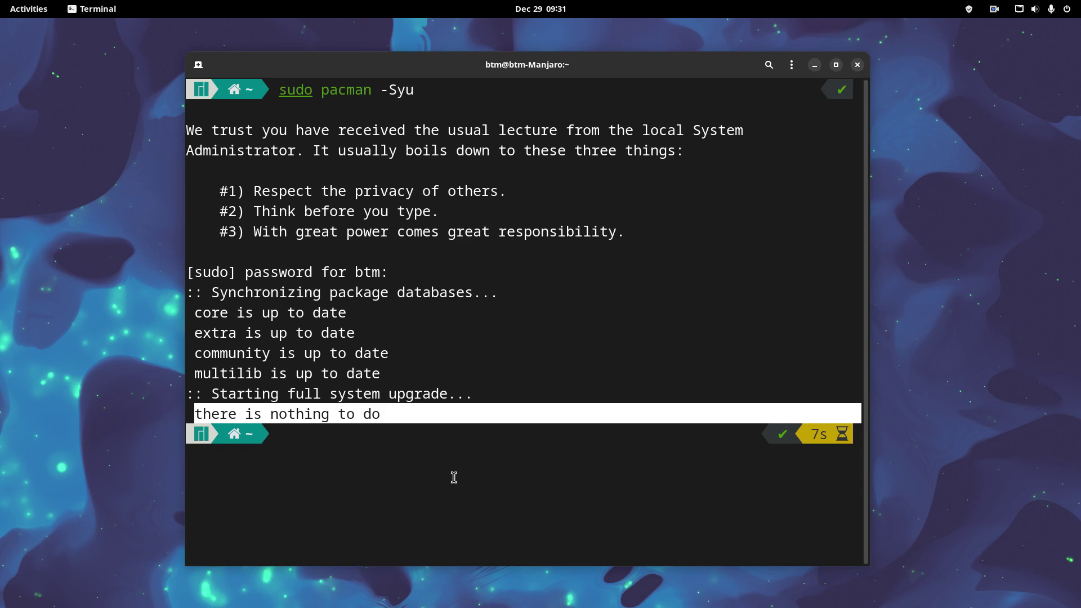
type("clear")
key("Return")
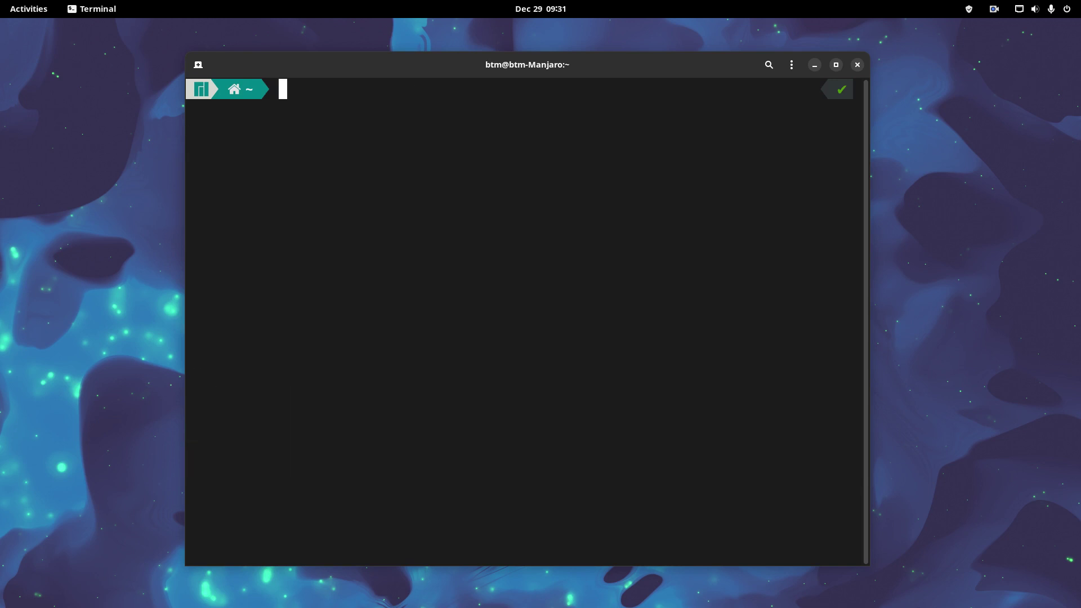
type("exit")
key("Return")
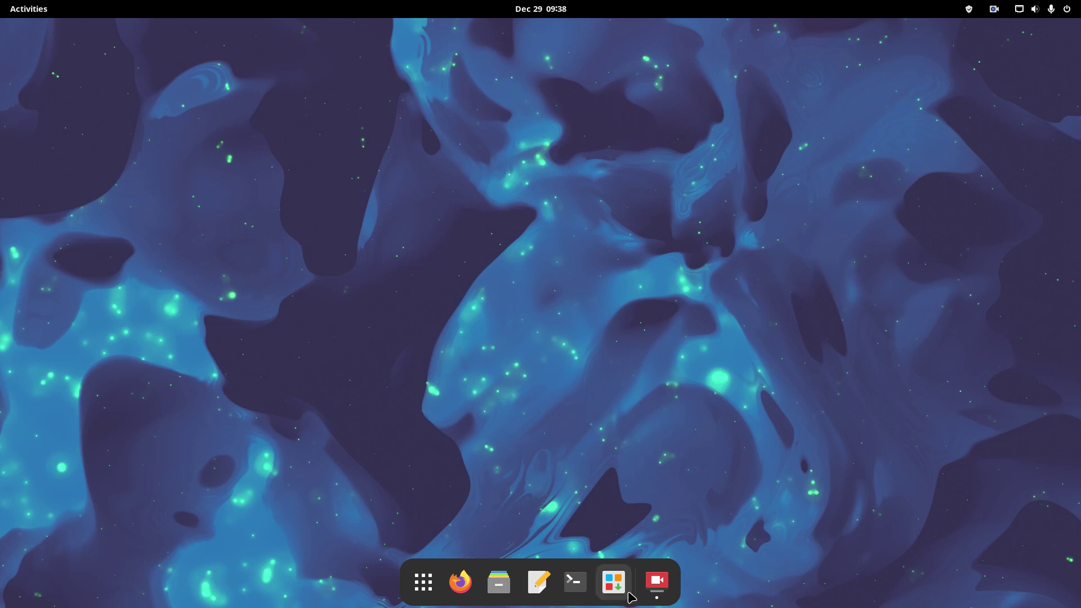
Launch Add/Remove Software and open its Preferences, authenticating with the administrator password
left_click(613, 581)
left_click(664, 113)
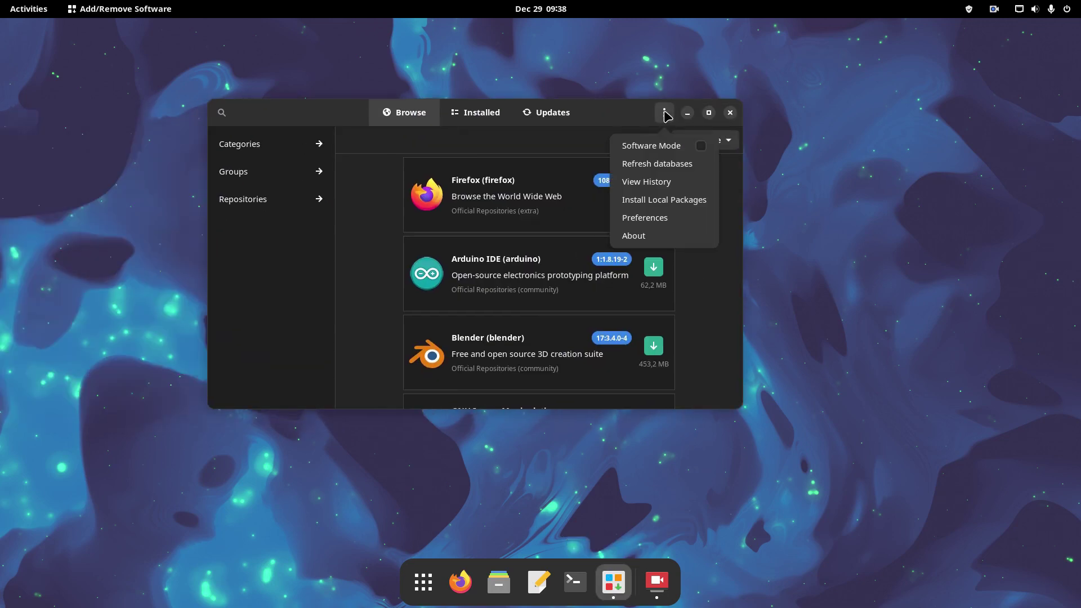
left_click(650, 215)
type("*****")
key("Return")
type("*****")
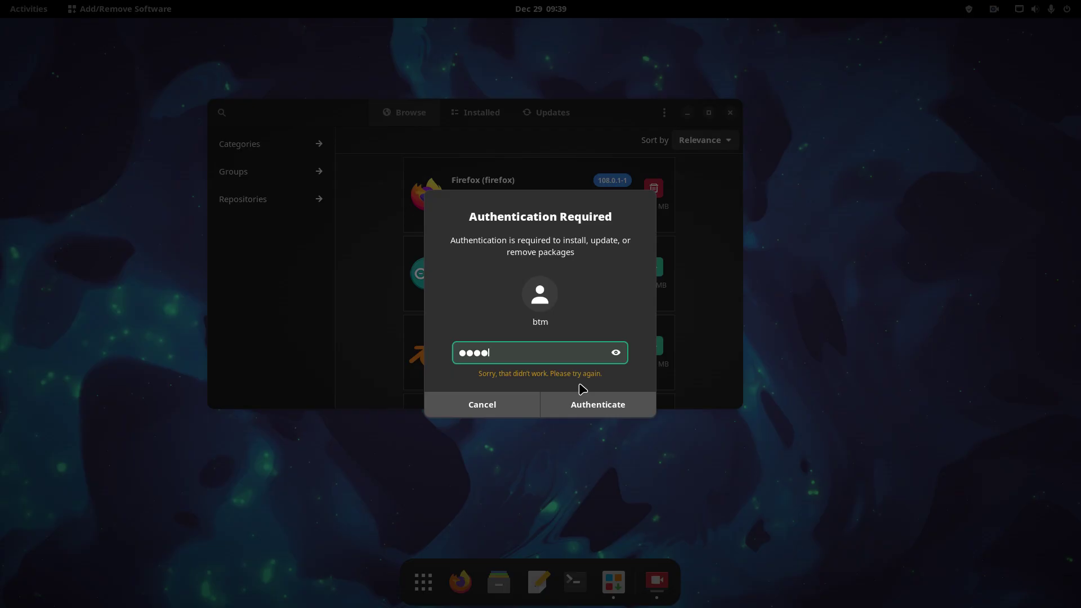
key("Return")
Enable AUR, Flatpak and Flatpak update checks under Third Party, then close Preferences
left_click(489, 110)
left_click(548, 110)
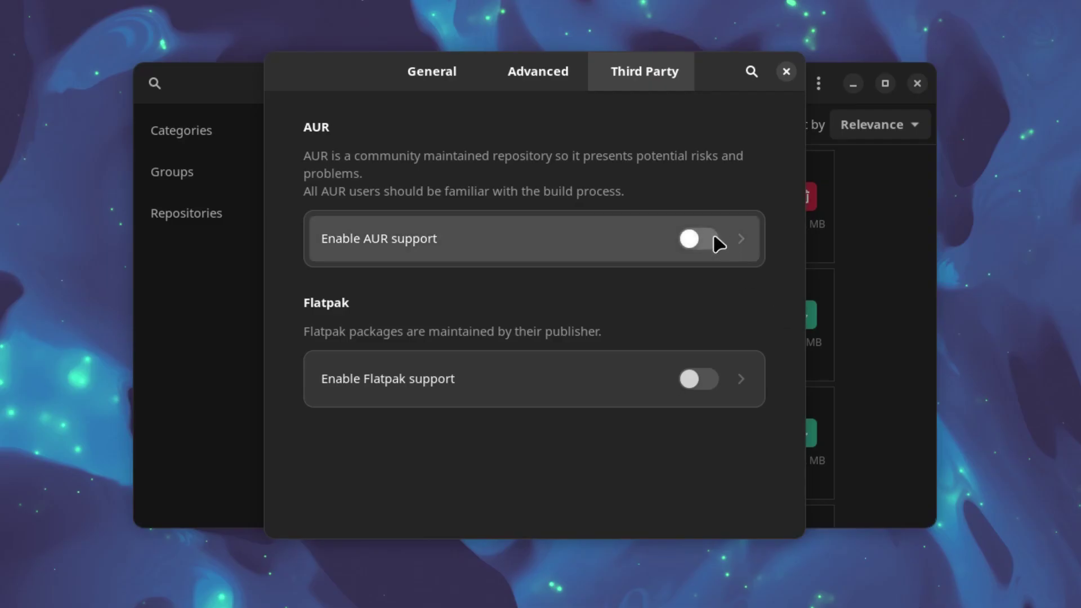
left_click(713, 236)
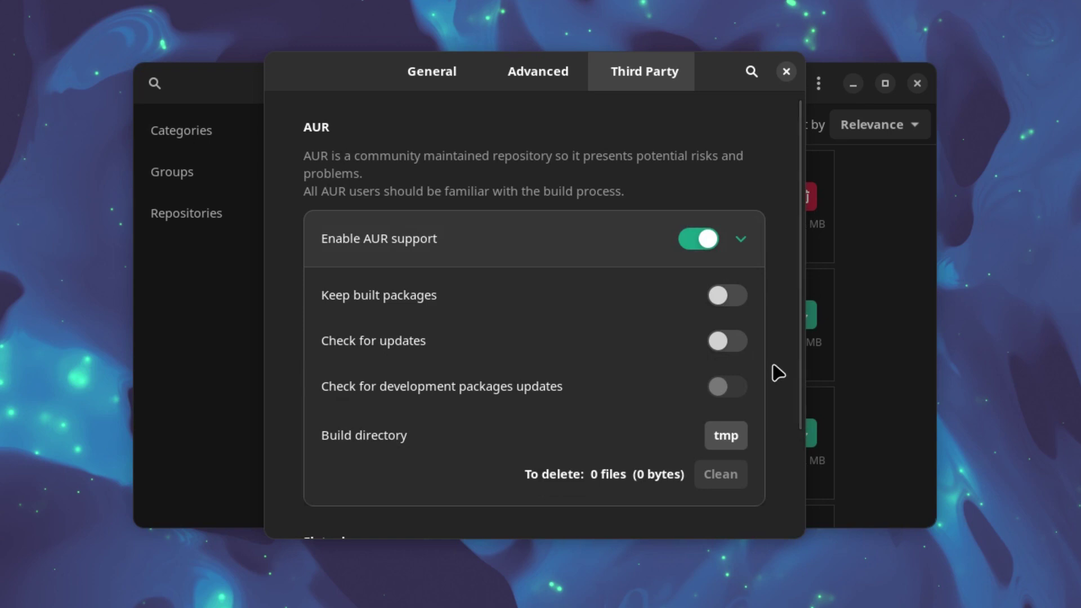
scroll(779, 372, "down", 3)
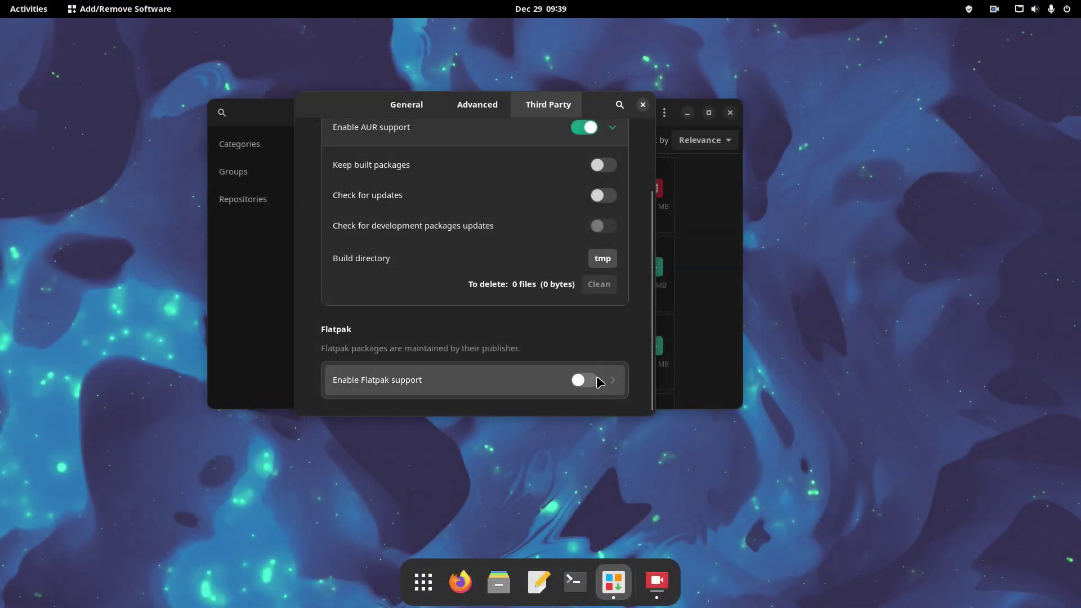
left_click(600, 382)
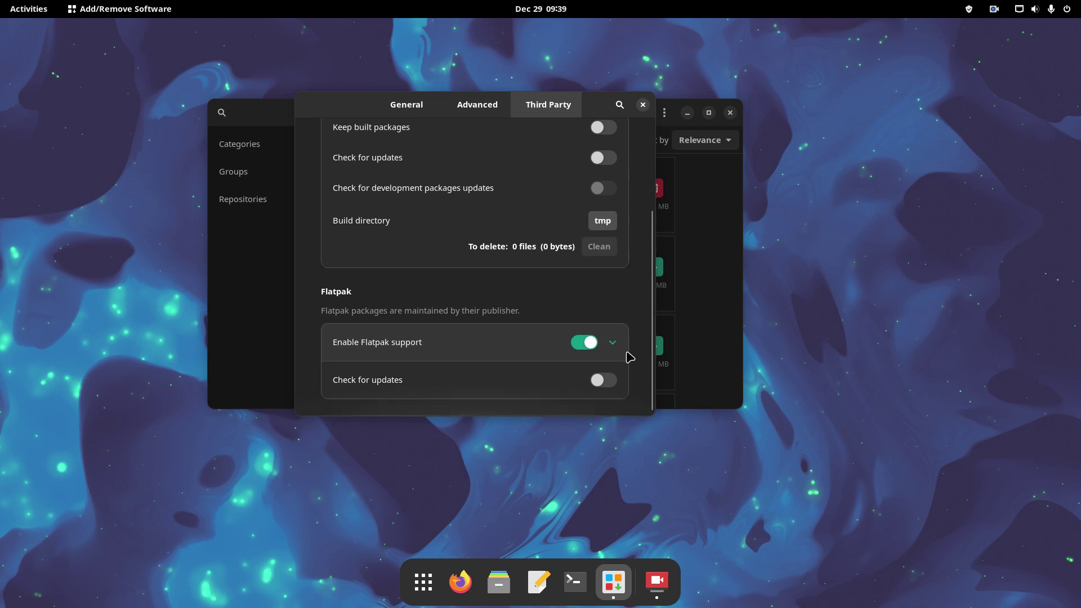
left_click(605, 380)
scroll(639, 354, "up", 2)
scroll(639, 354, "up", 2)
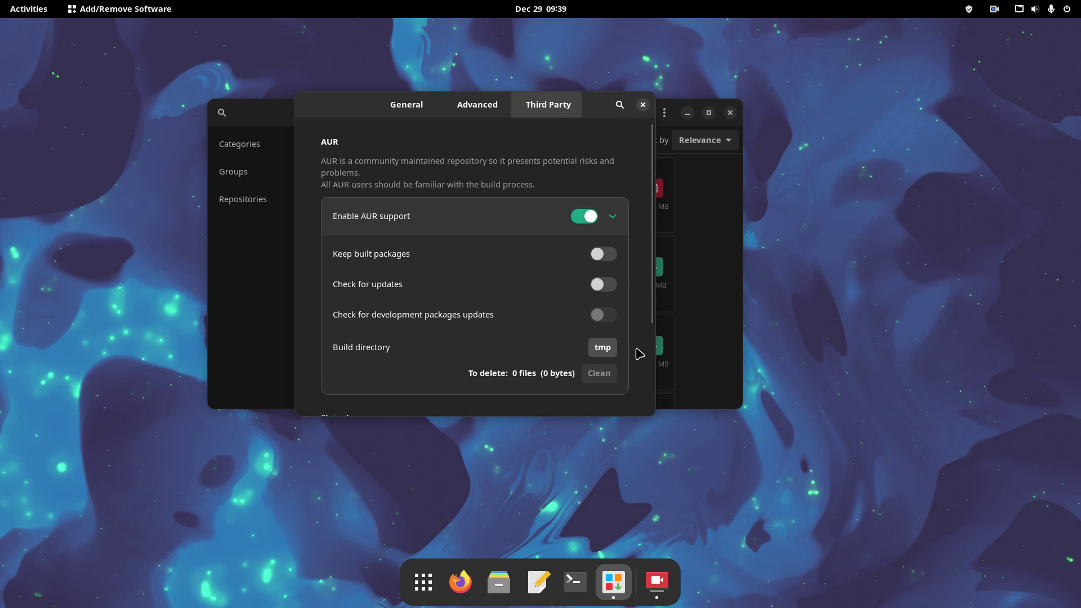
scroll(640, 353, "down", 4)
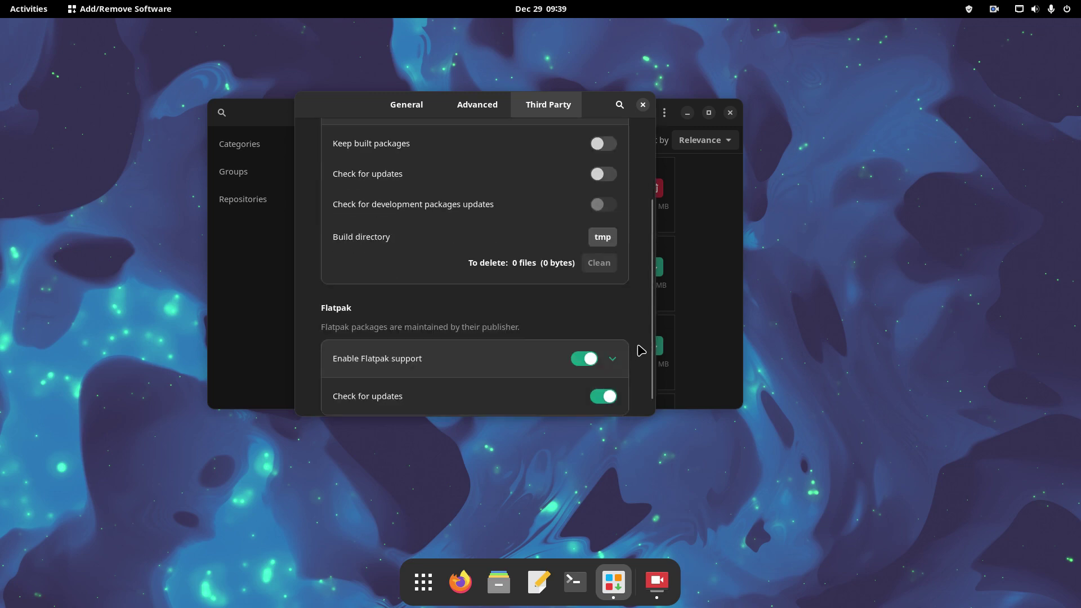
scroll(641, 350, "up", 5)
left_click(642, 105)
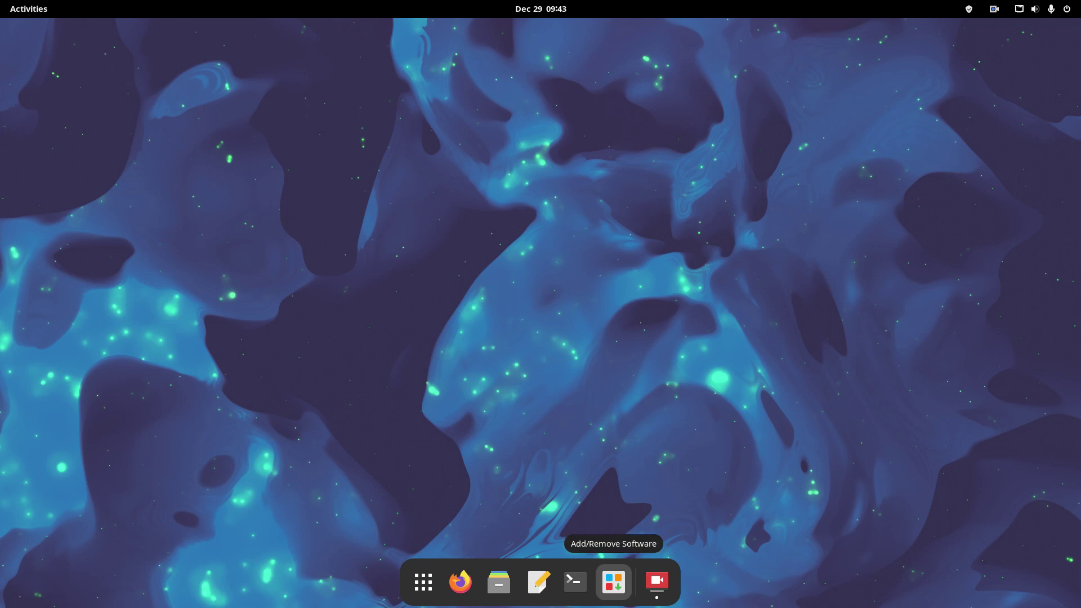
Search the software manager for ttf-ms-fonts and mark the package for building
left_click(613, 582)
left_click_drag(386, 118, 637, 119)
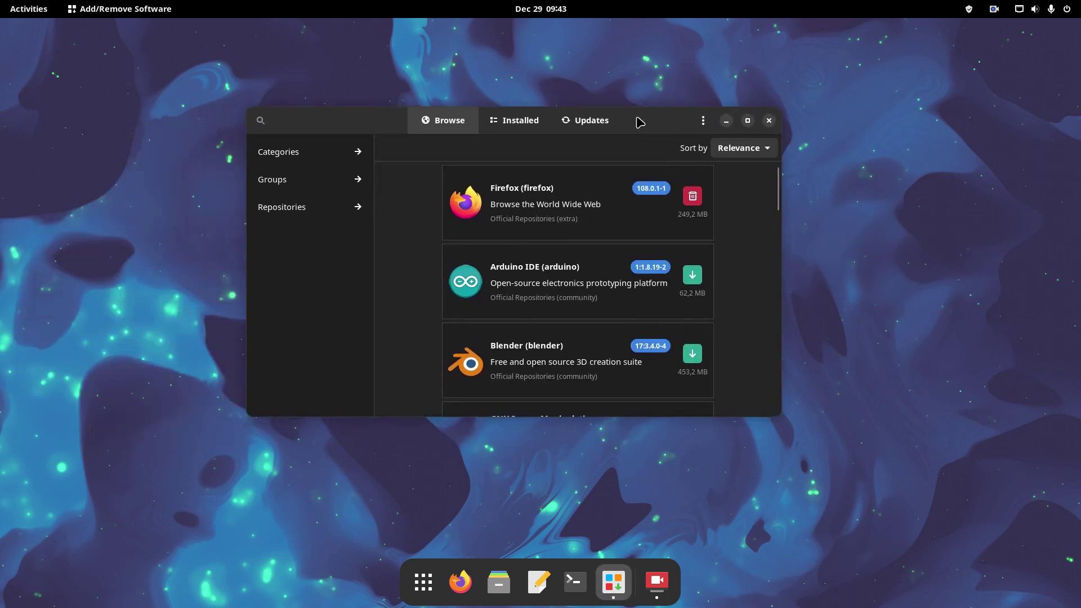
key("ctrl+f")
type("ttf")
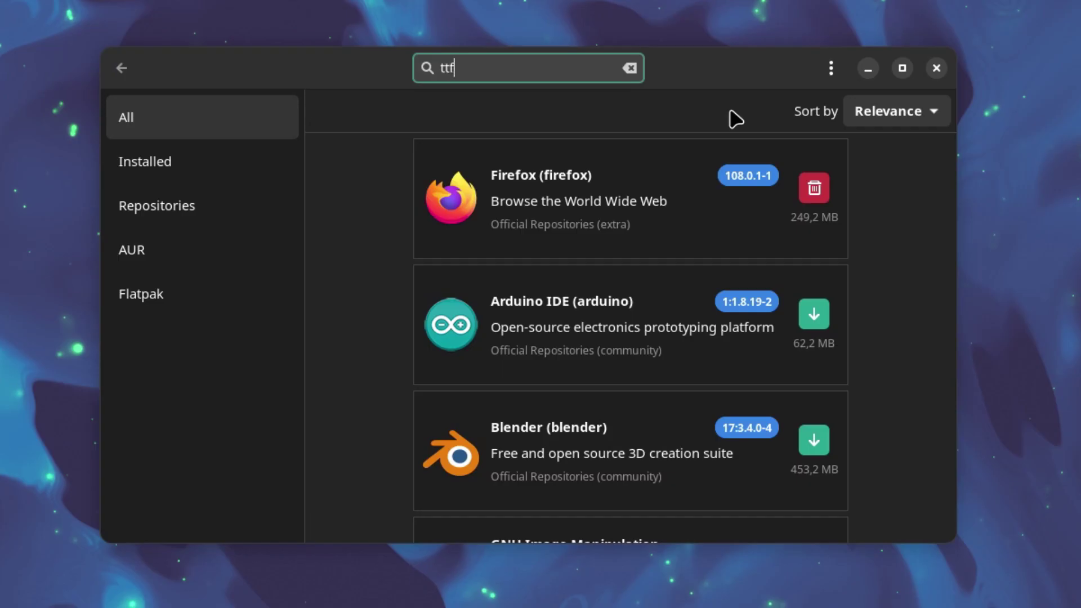
type("-ms-fonts")
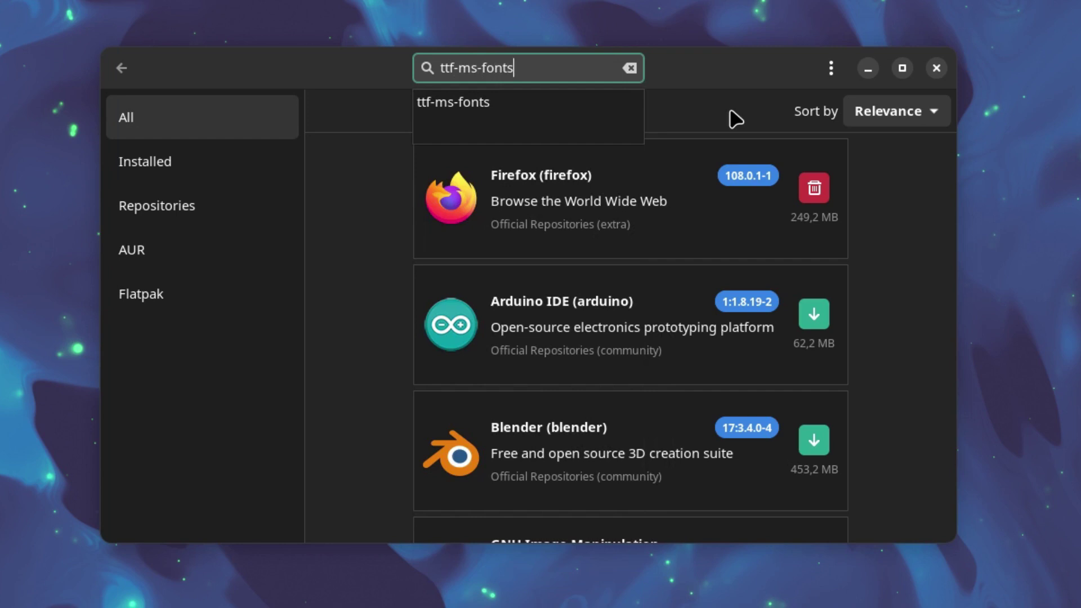
left_click(488, 107)
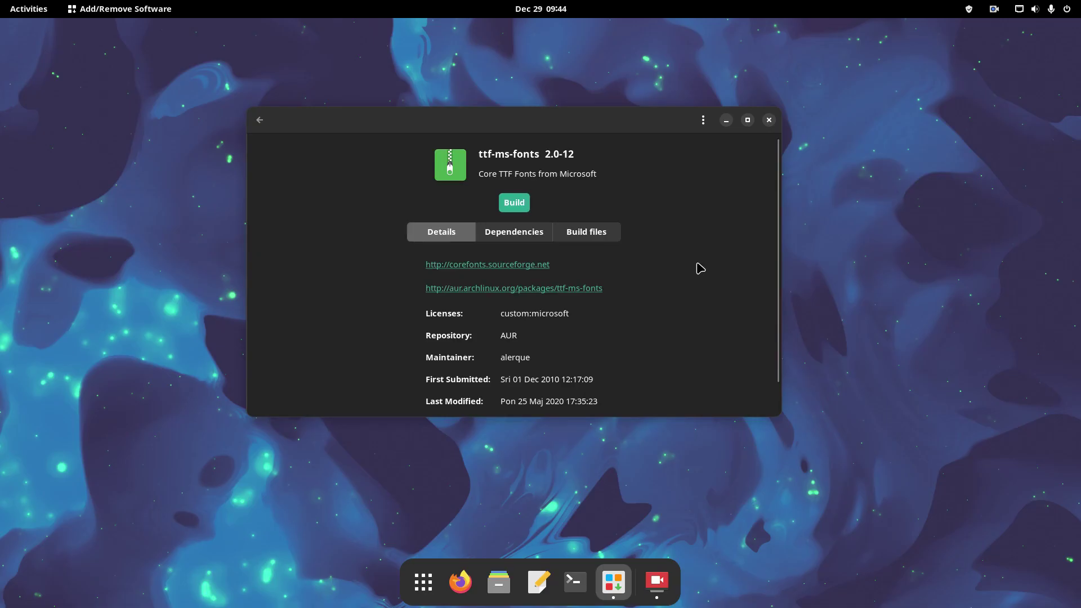
left_click(514, 203)
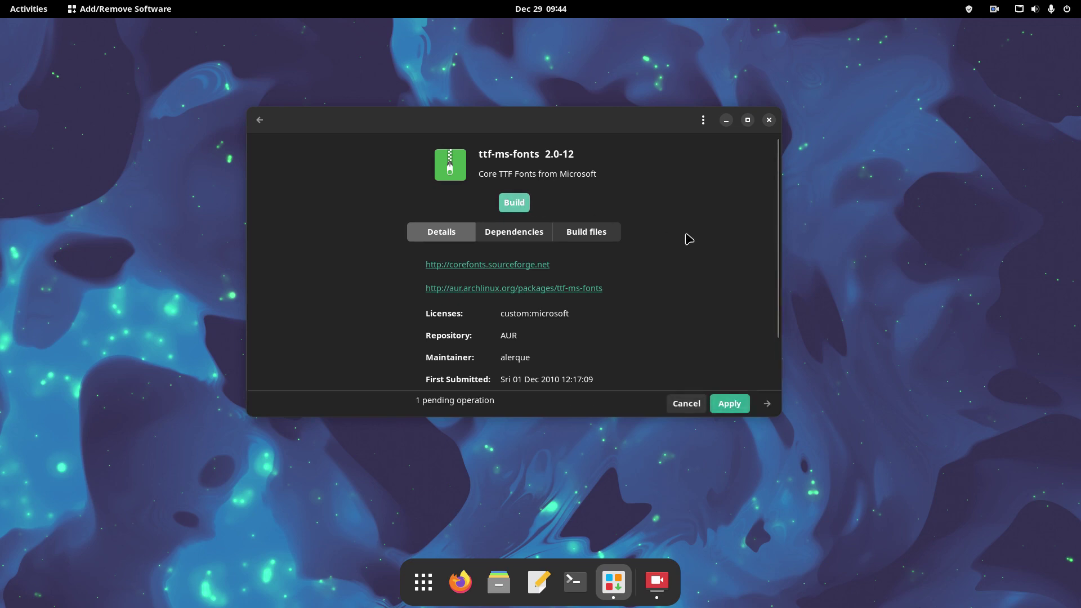
Apply the build, confirm the transaction summary, authenticate, and hide the window
left_click(729, 404)
scroll(610, 236, "down", 2)
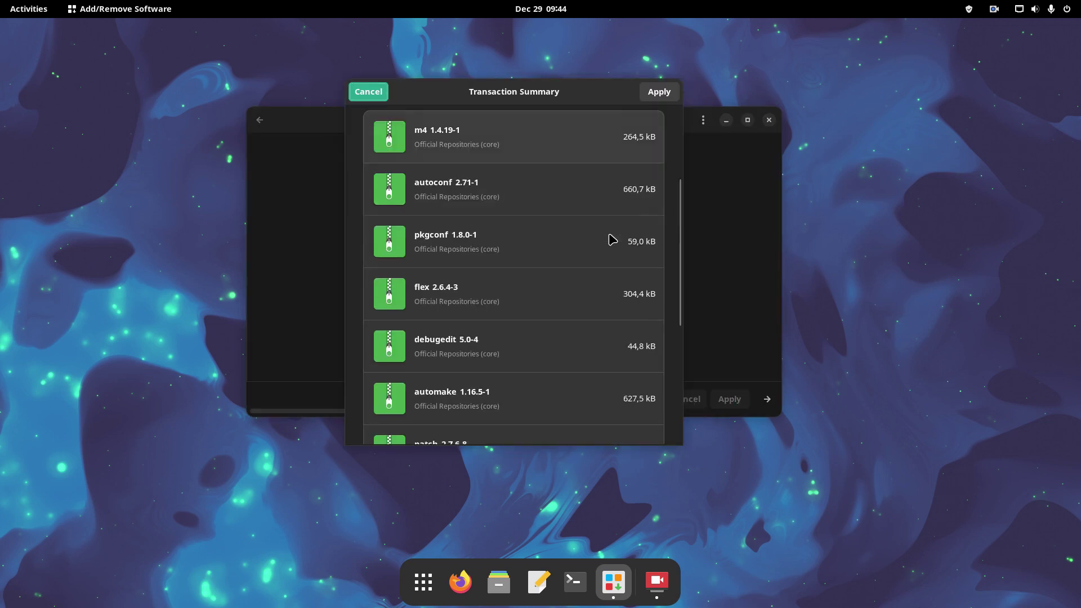
scroll(617, 274, "up", 2)
left_click(658, 92)
type("****")
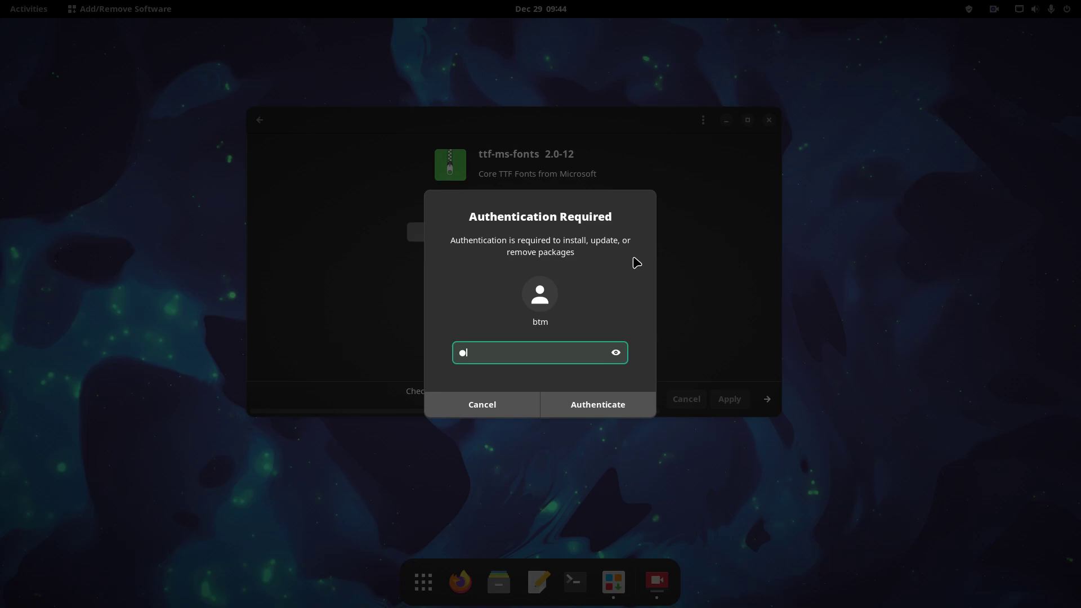
left_click(603, 402)
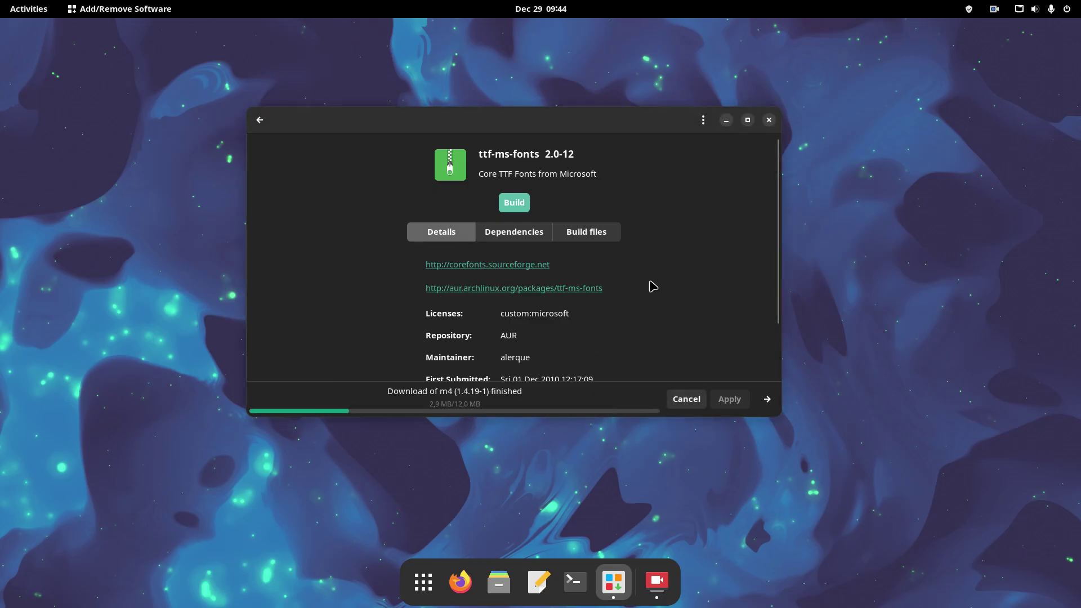
key("super+h")
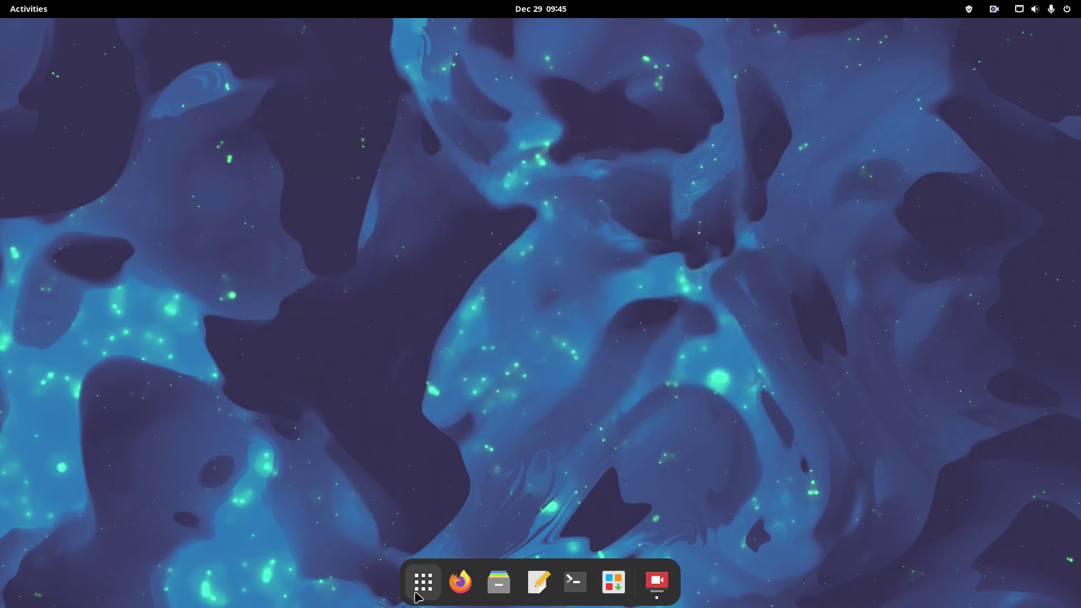
Launch ONLYOFFICE from the Office folder and create a new text document
left_click(421, 590)
left_click(293, 386)
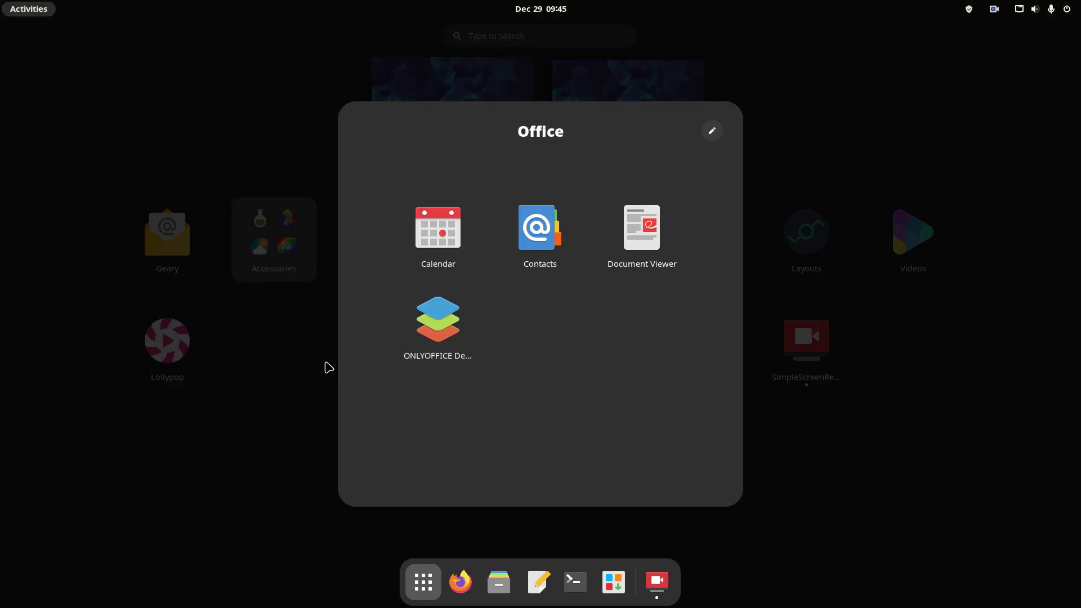
left_click(437, 326)
left_click(263, 145)
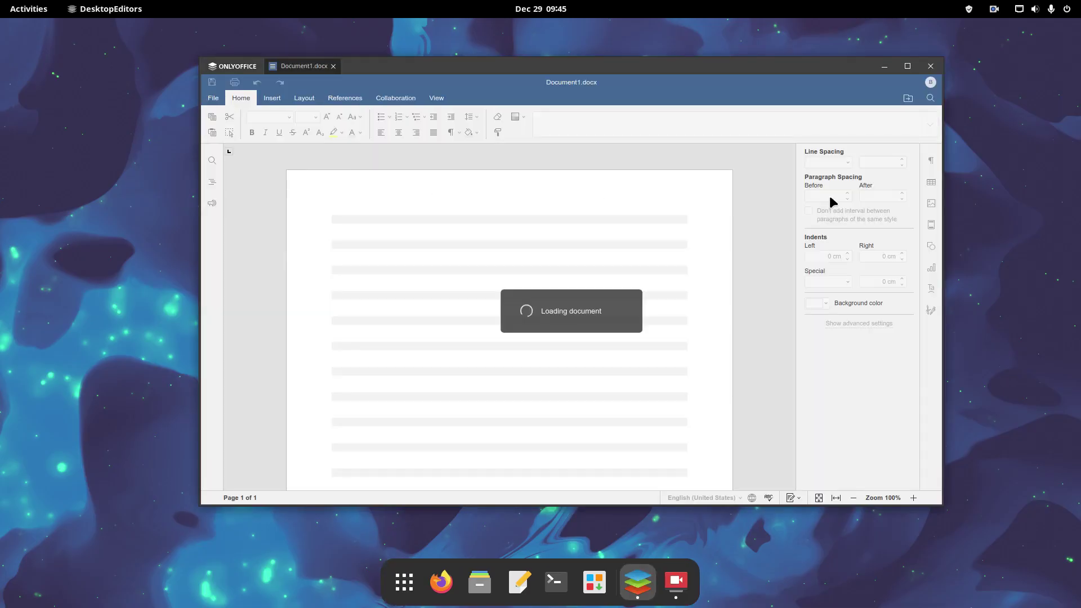
Browse the document's font list, then choose Select weather location from the clock panel
left_click(289, 119)
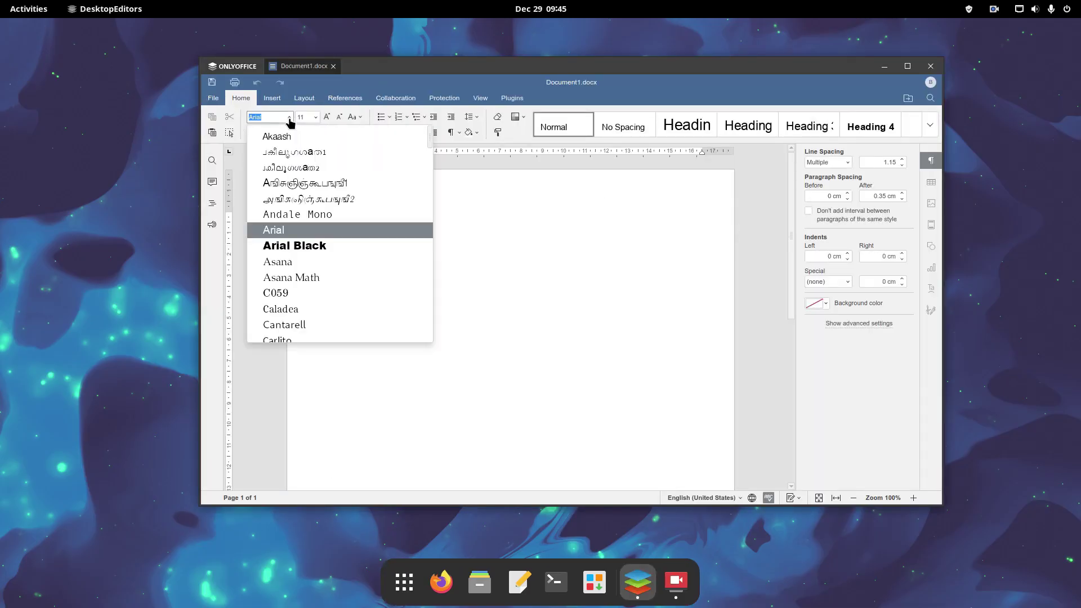
scroll(327, 231, "down", 8)
scroll(327, 231, "up", 8)
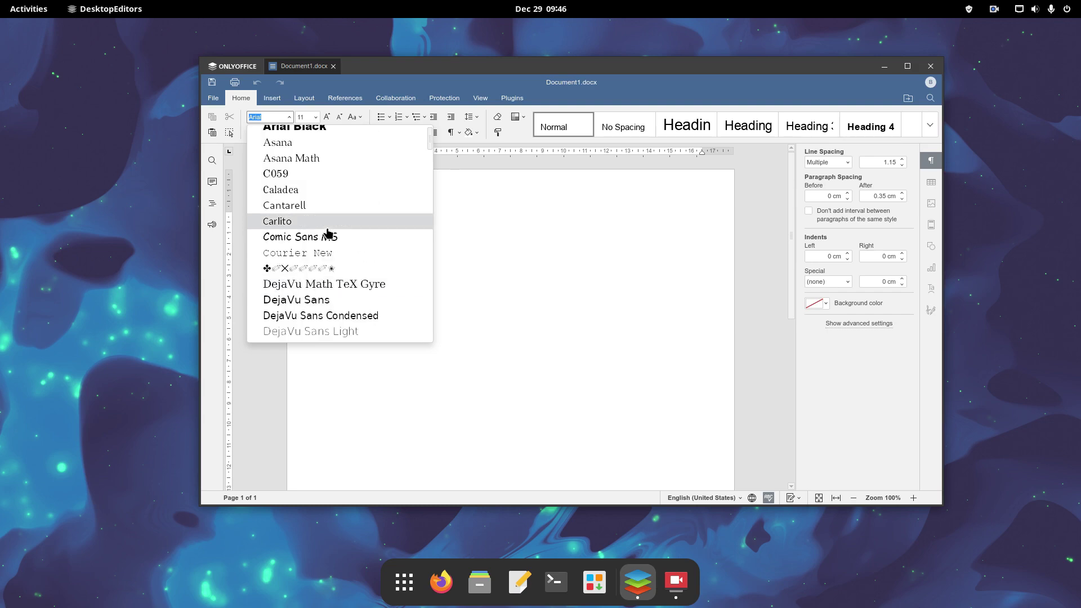
left_click_drag(429, 137, 448, 325)
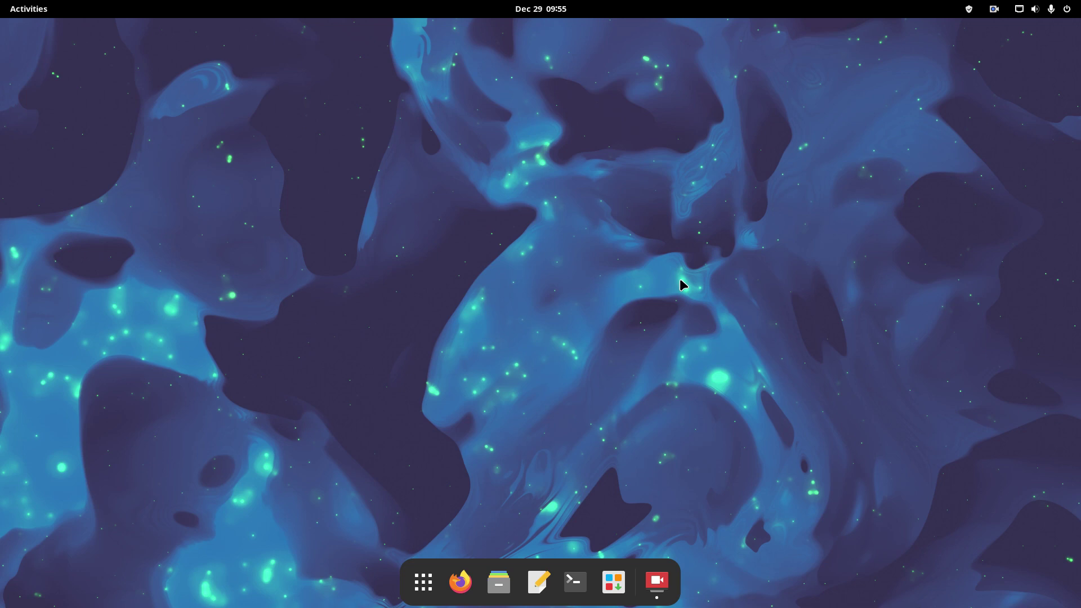
left_click(553, 8)
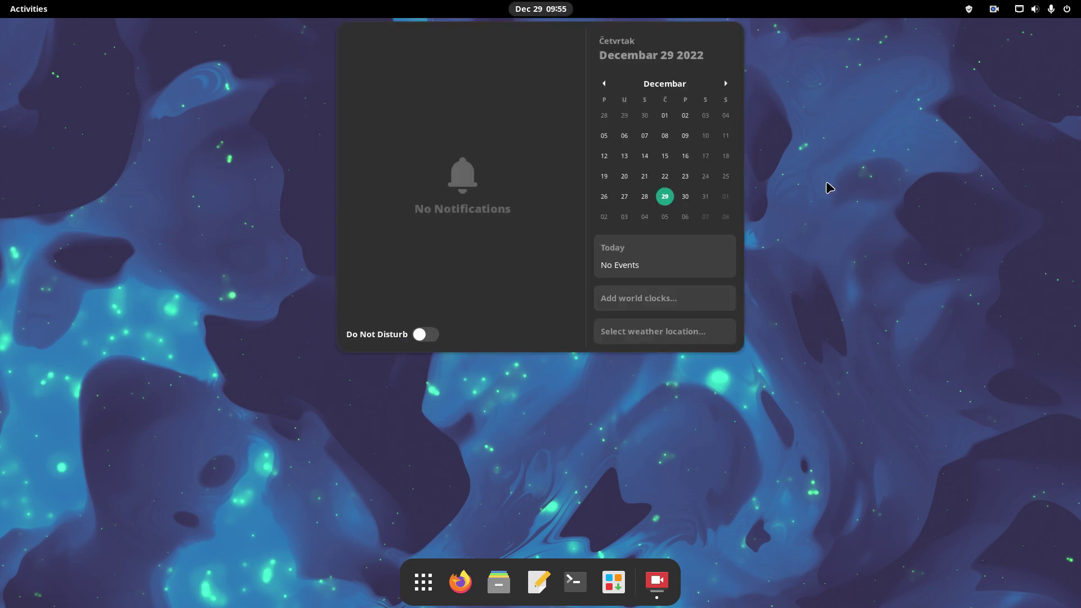
left_click(679, 332)
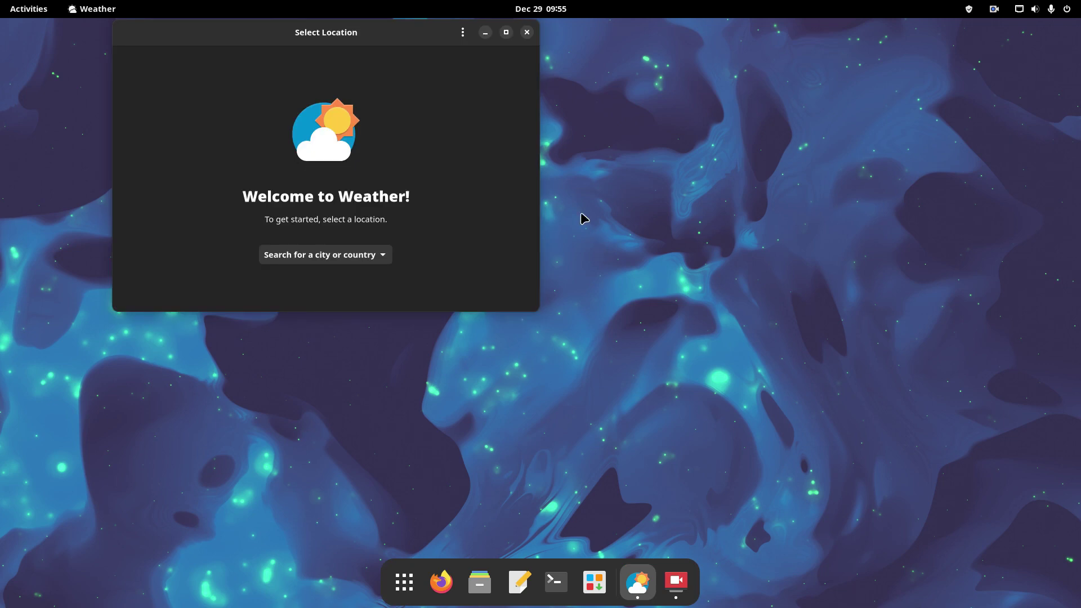
Set Weather's location to Mostar, Bosnia and Herzegovina, then view its forecast in the clock panel
left_click_drag(367, 44, 553, 68)
left_click(486, 292)
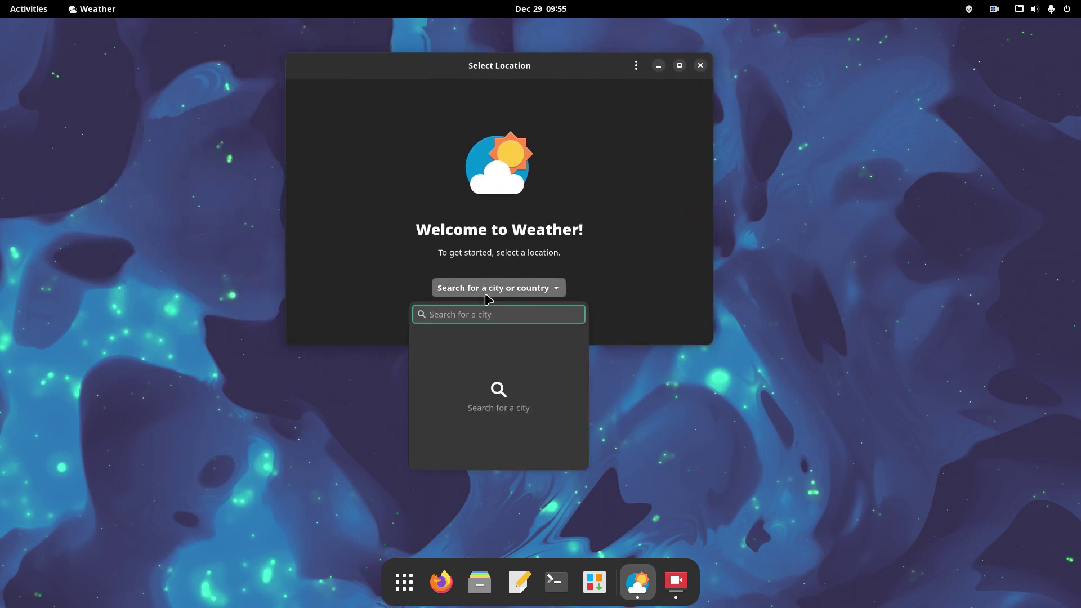
type("Mostar")
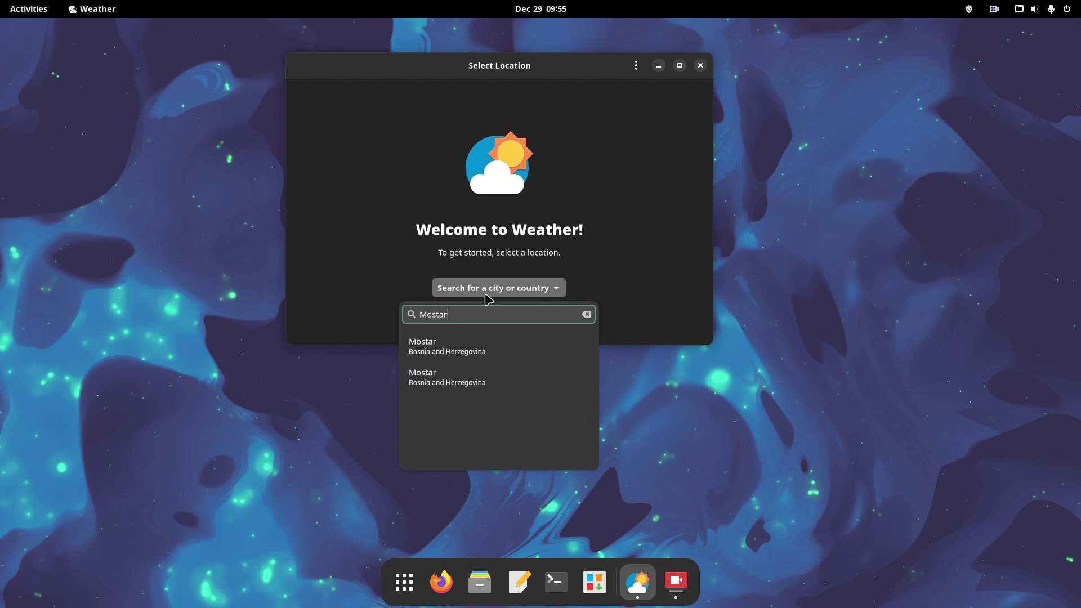
left_click(465, 350)
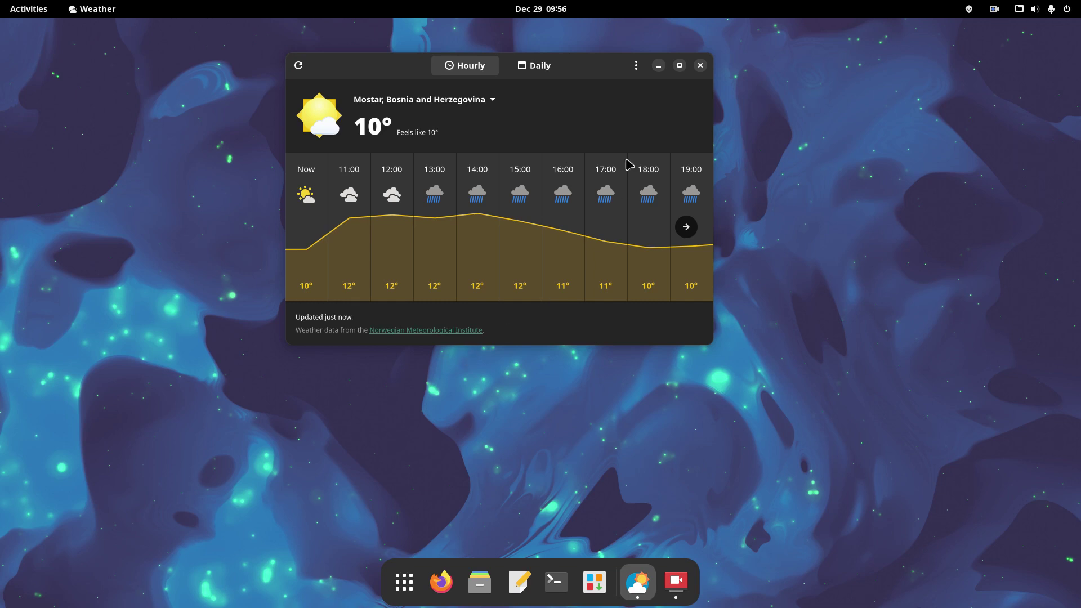
left_click(699, 65)
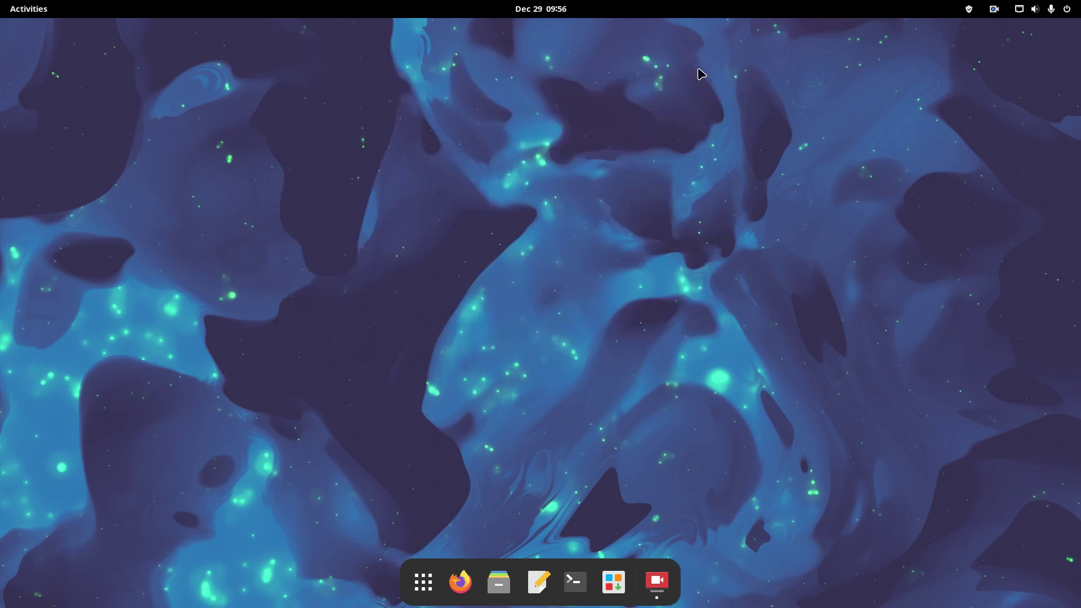
left_click(551, 14)
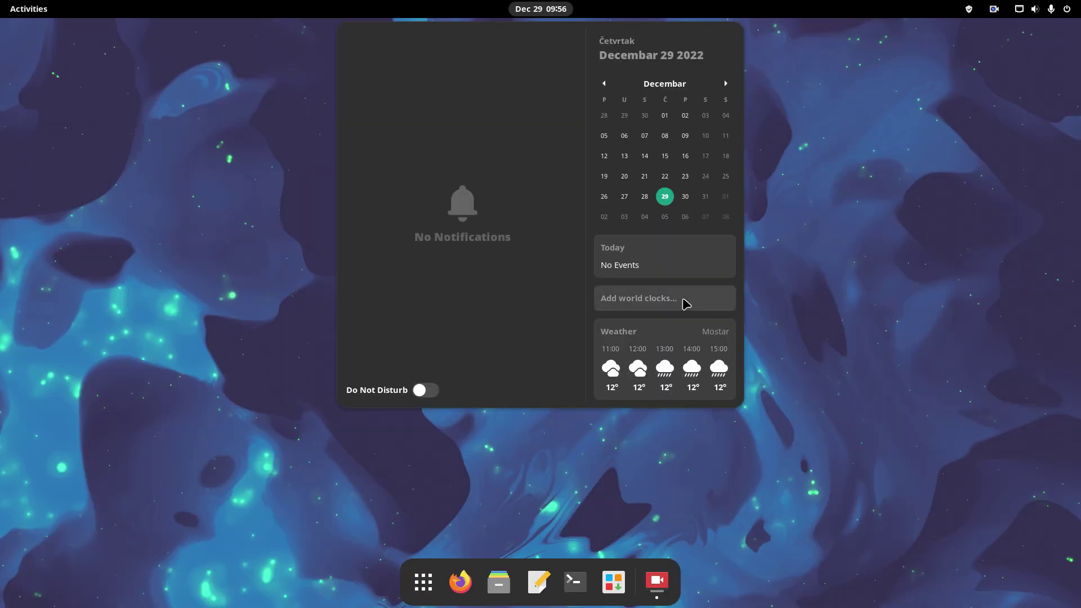
Add a London, United Kingdom world clock in Clocks and check it in the calendar panel
left_click(783, 452)
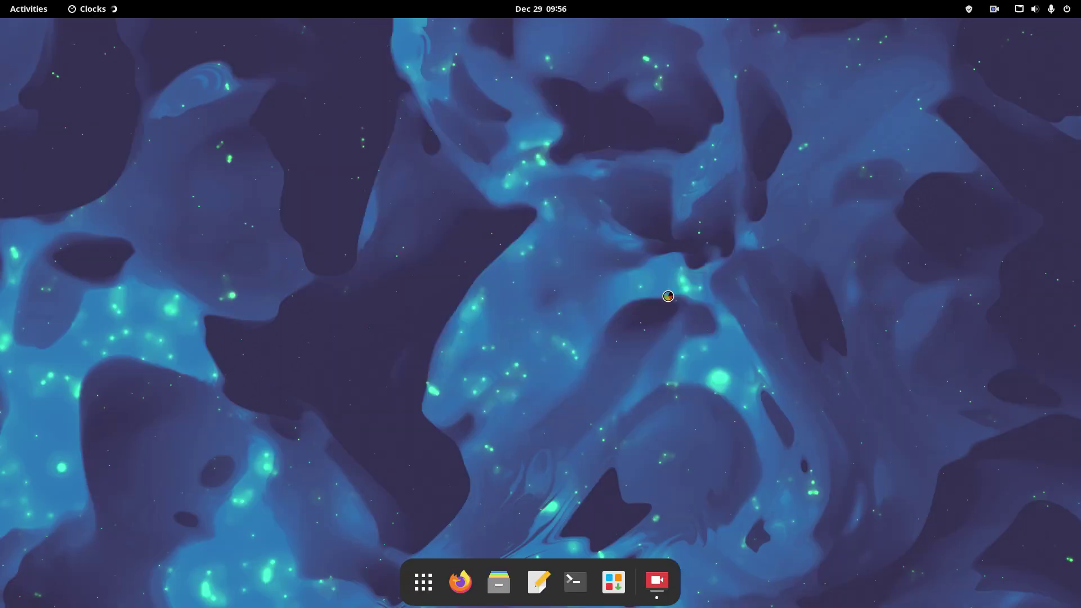
left_click(295, 341)
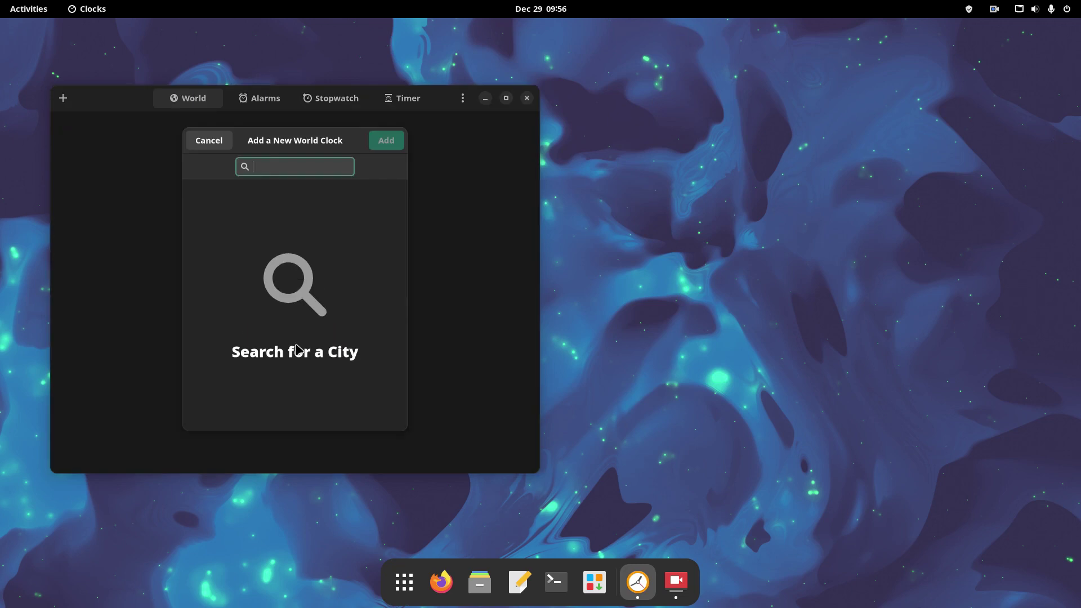
type("London")
left_click(284, 259)
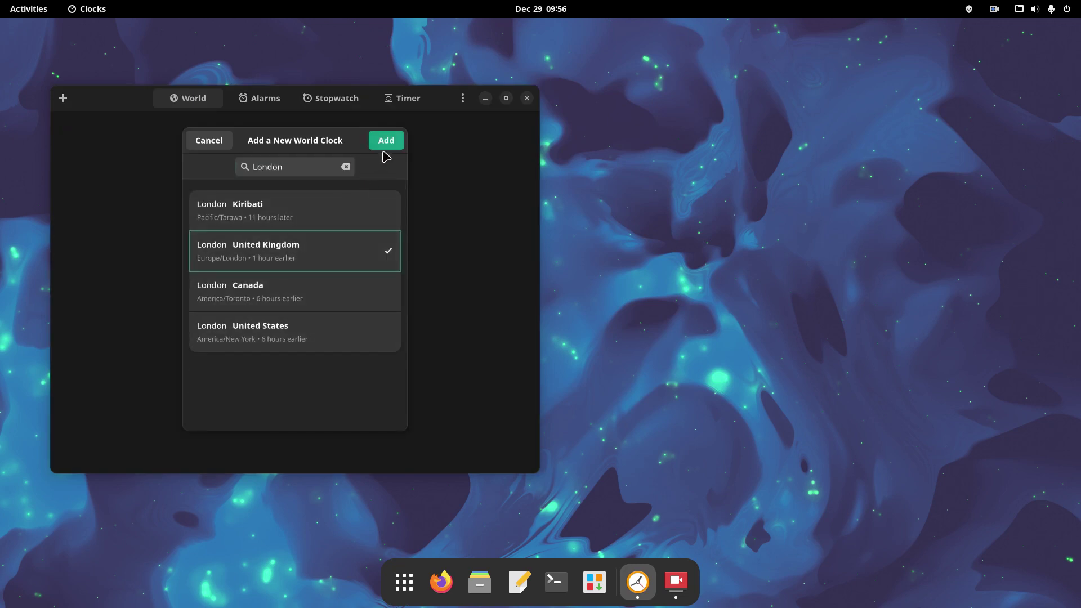
left_click(386, 141)
left_click(527, 98)
left_click(539, 9)
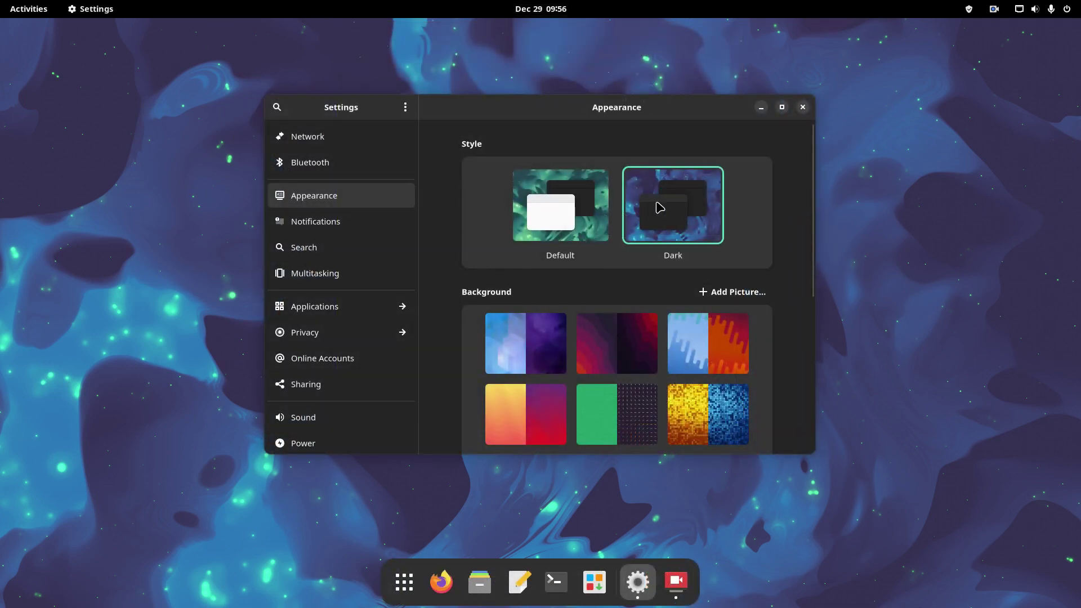
Select the Dark style, scroll through the background options, and quit Settings
left_click(558, 211)
scroll(794, 237, "down", 5)
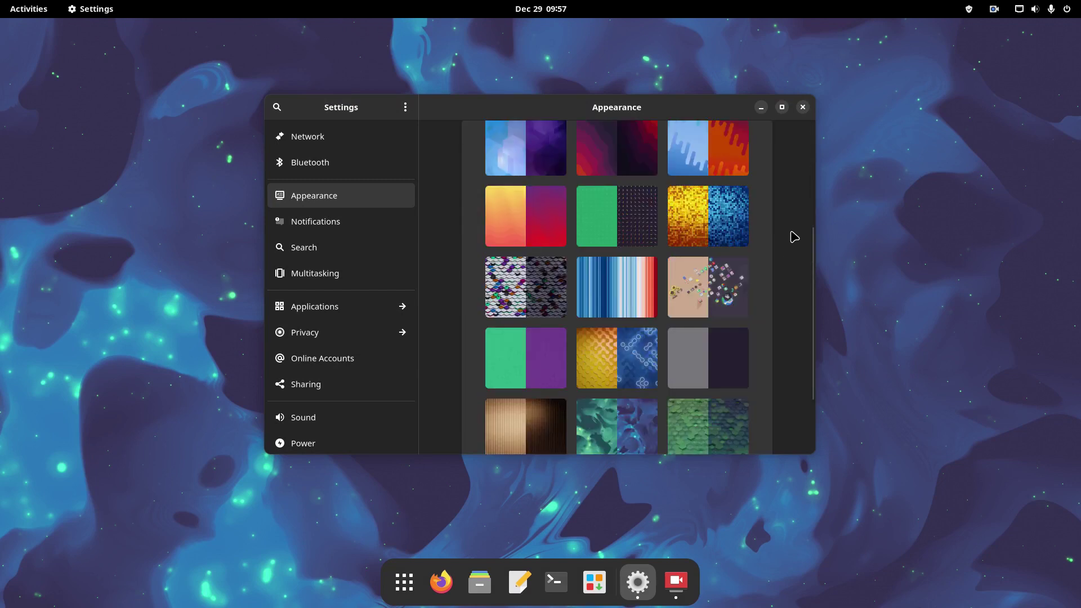
scroll(794, 236, "down", 3)
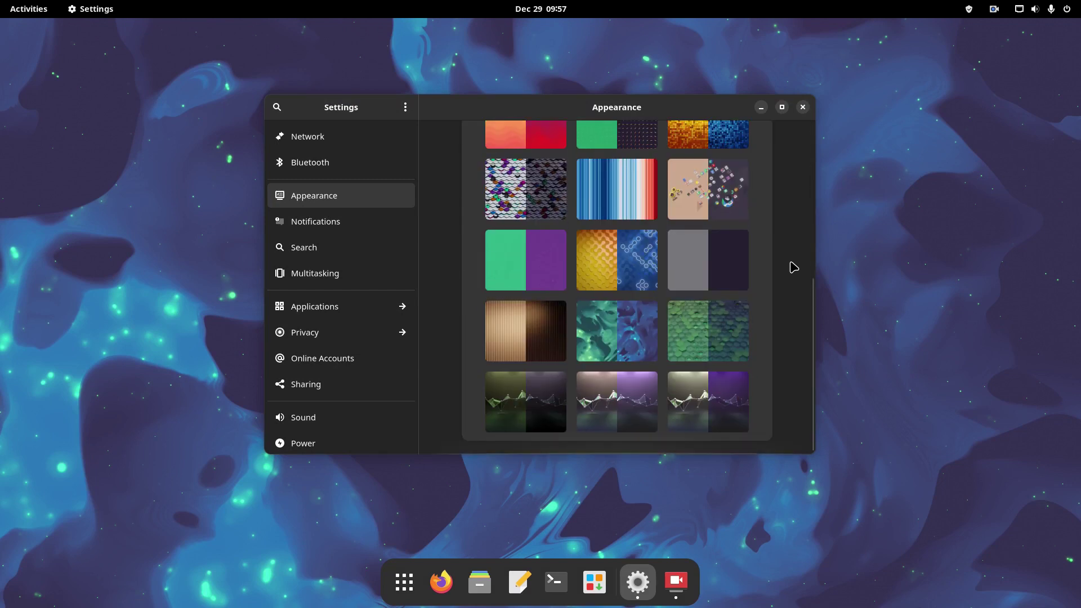
key("ctrl+q")
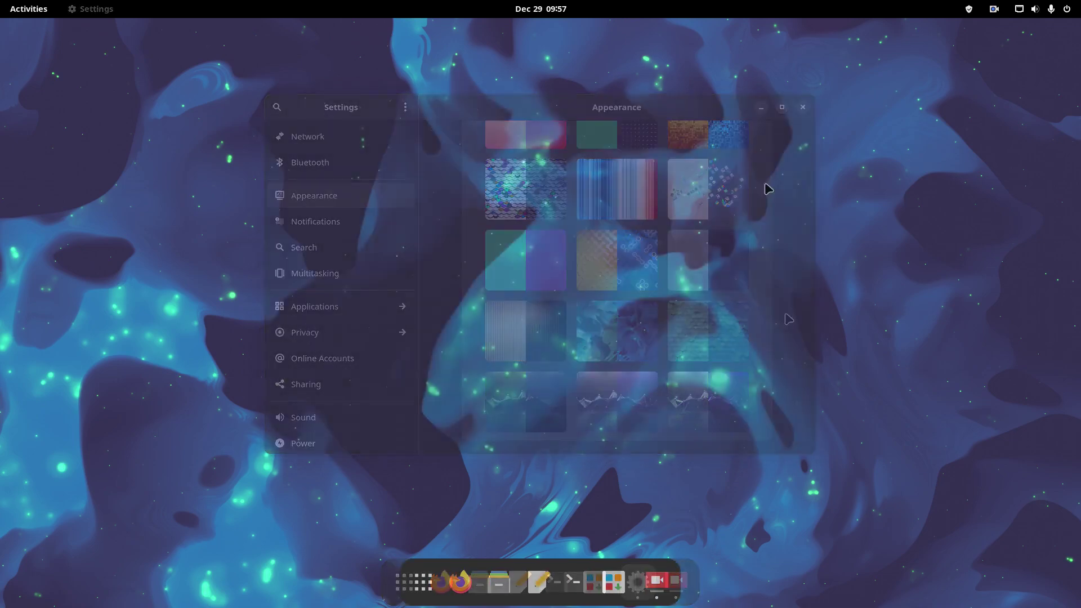
Apply the Traditional layout in Layouts Switcher, minimise it, and open the taskbar application menu
left_click(423, 581)
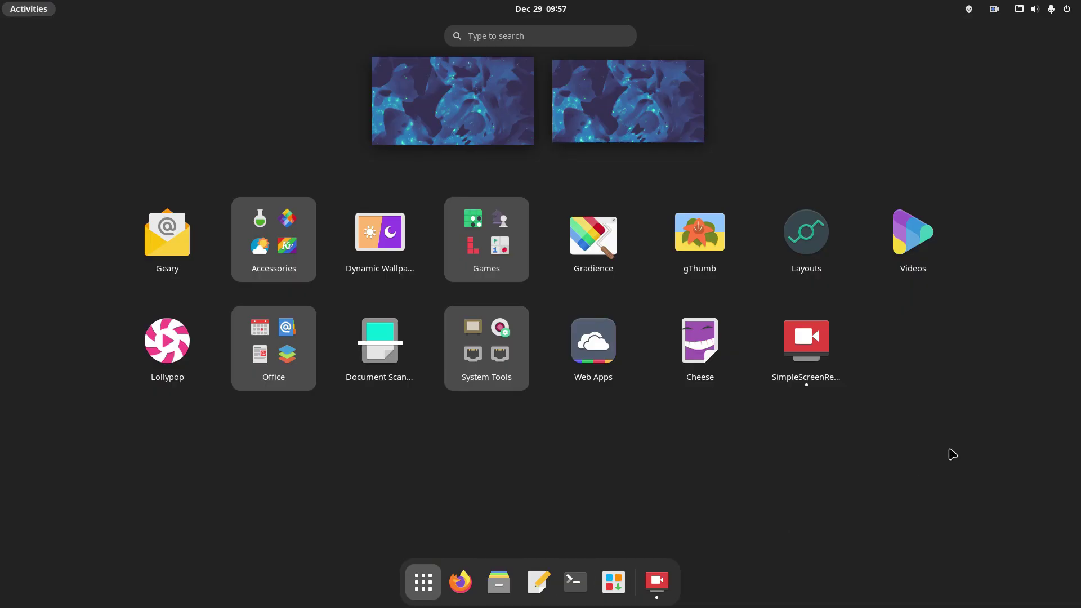
left_click(805, 239)
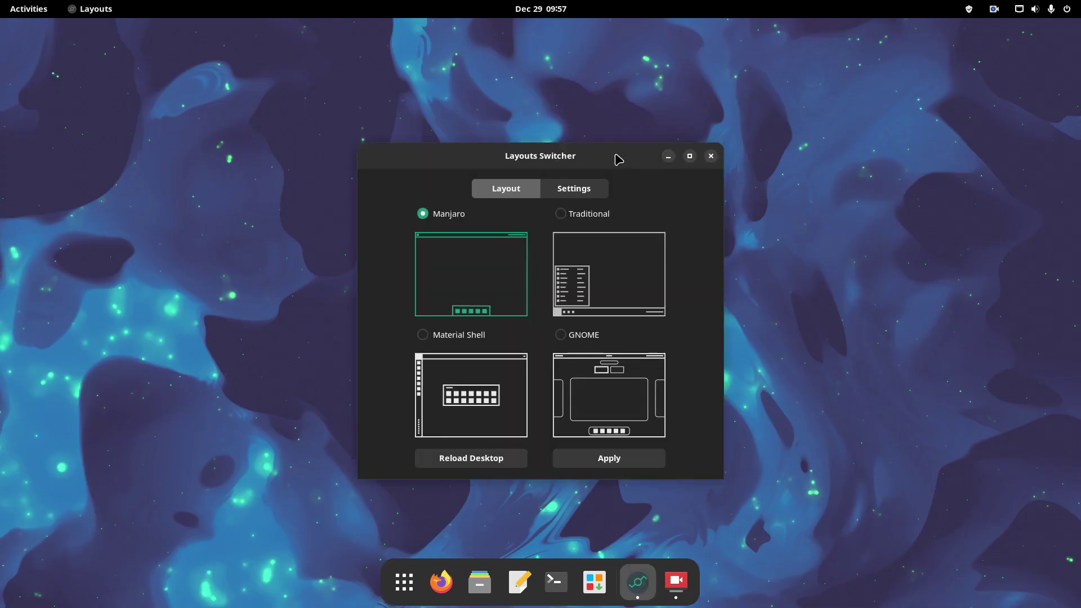
left_click_drag(615, 156, 639, 125)
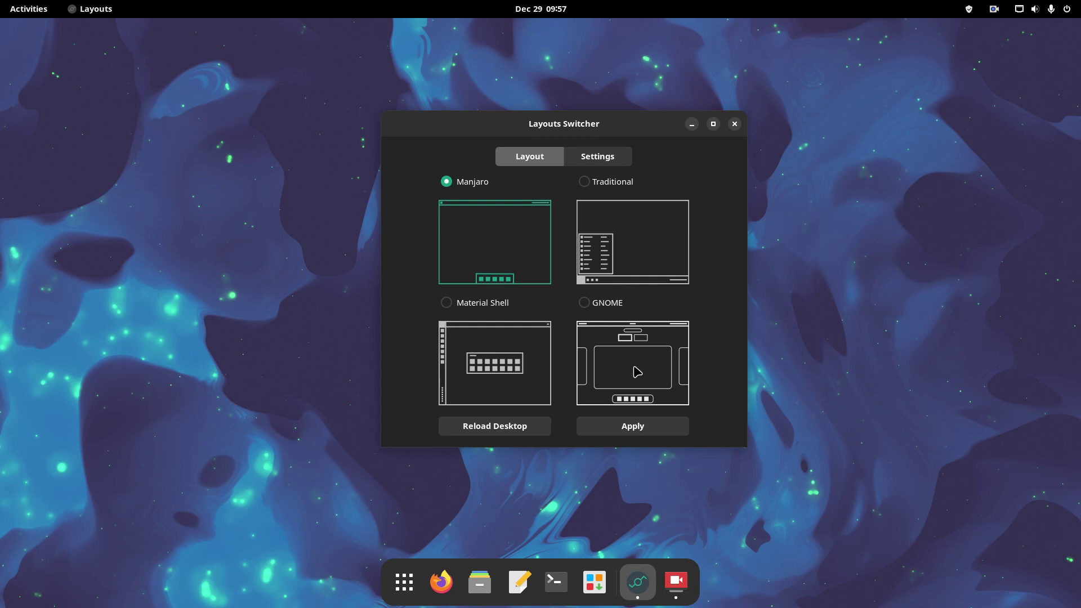
left_click(625, 233)
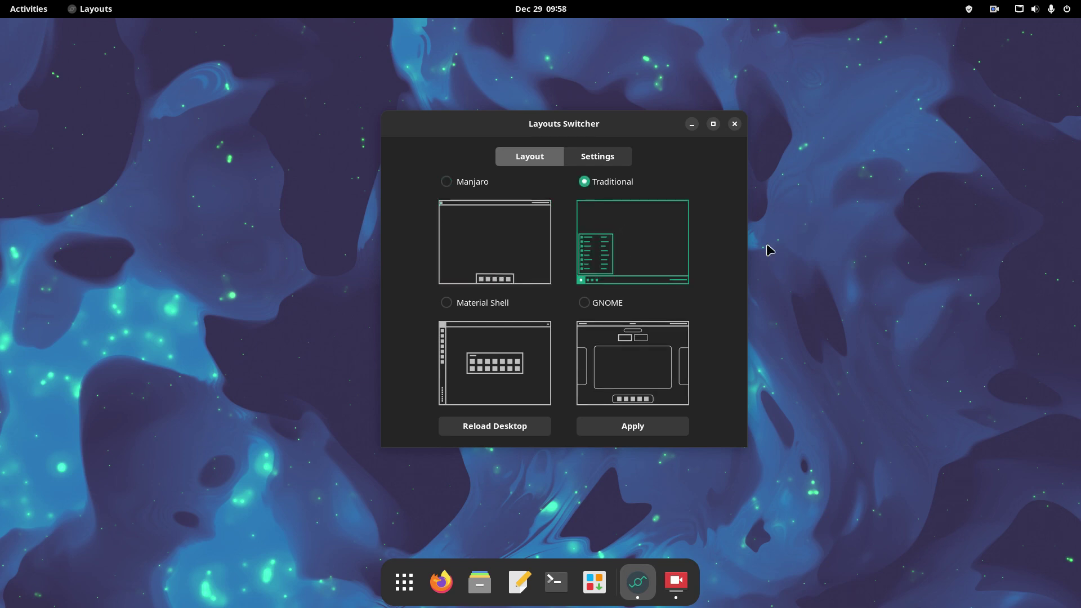
left_click(641, 428)
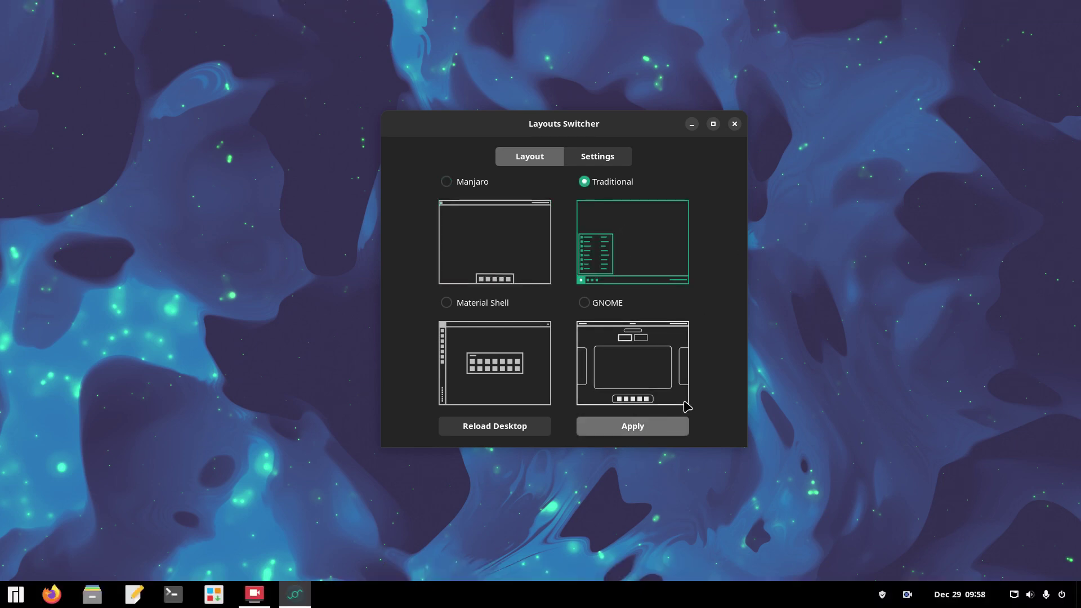
left_click(691, 124)
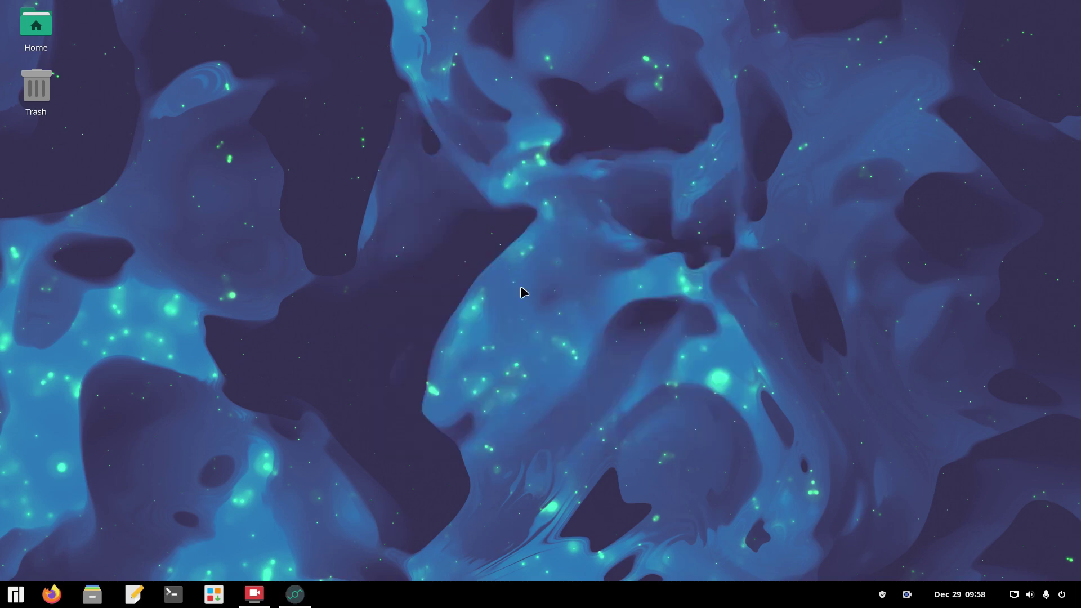
left_click(13, 598)
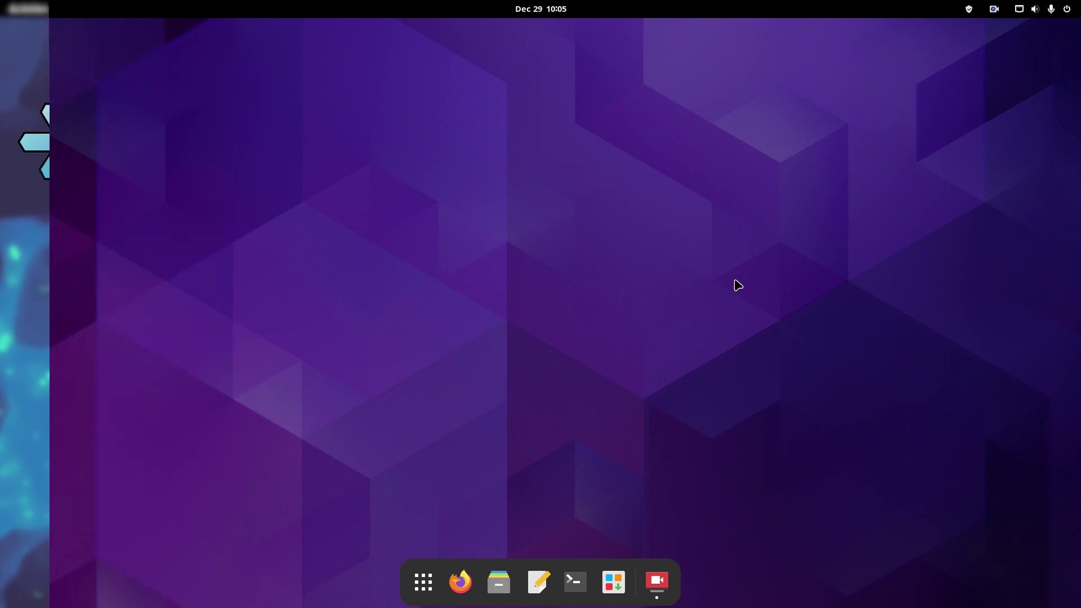
left_click(422, 582)
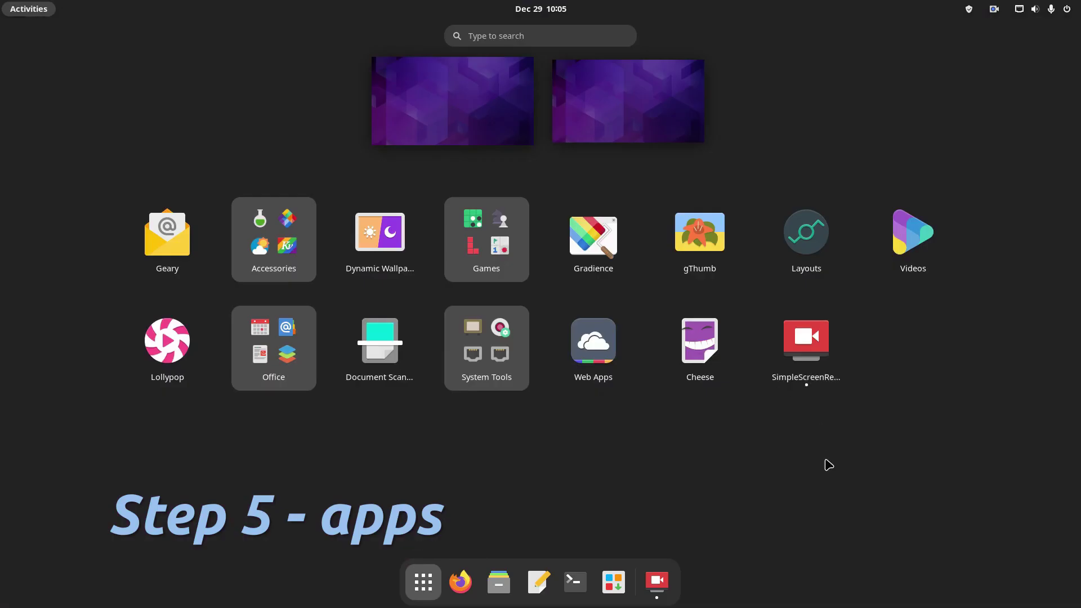
left_click(287, 376)
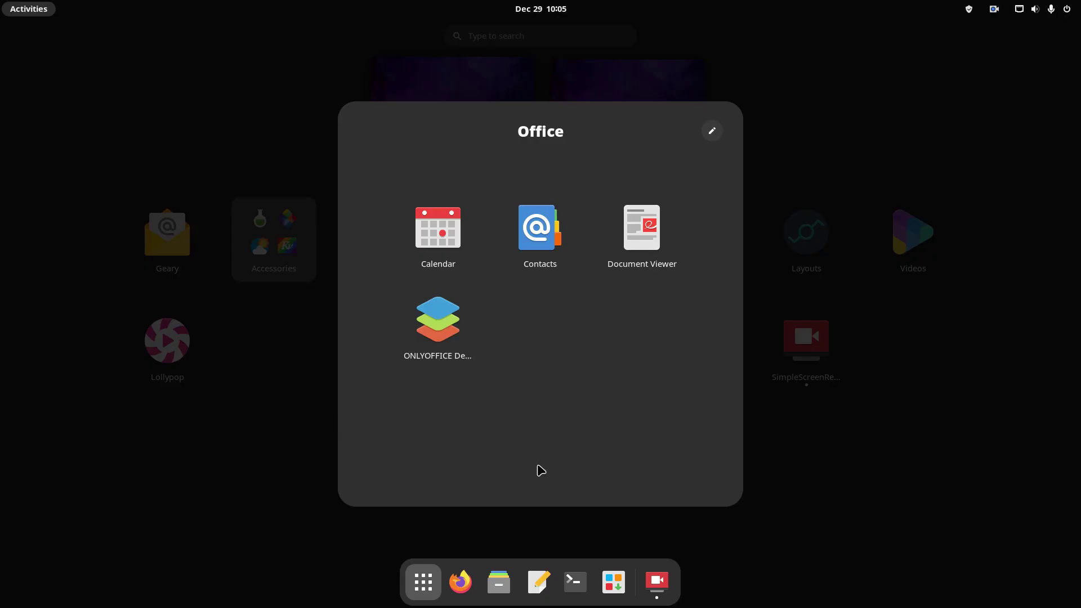
key("super")
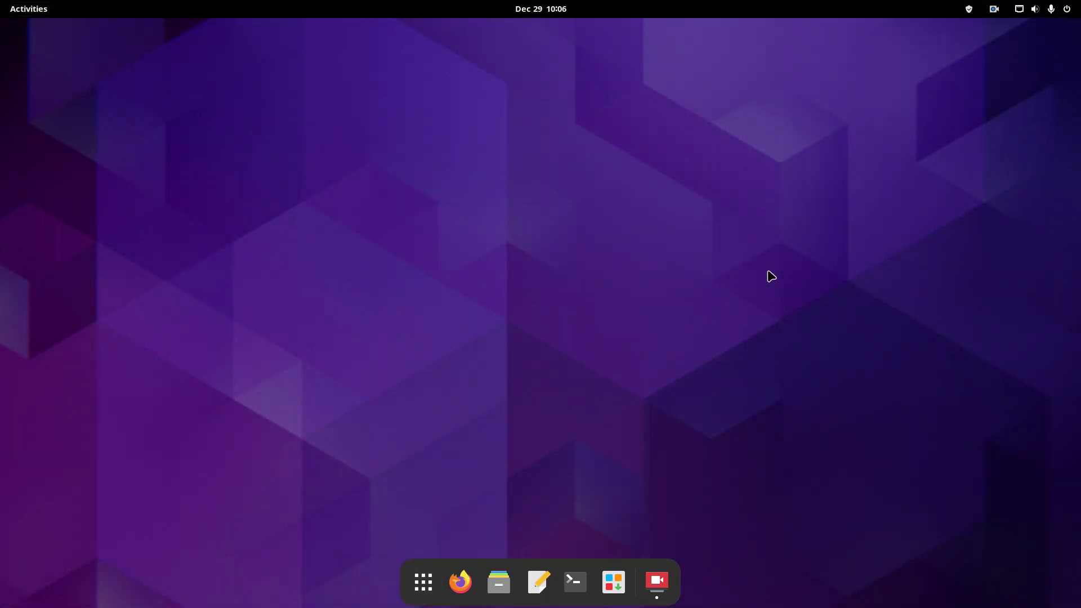
Search the software manager for 'chrom' and open the Google Chrome Flatpak details
left_click(613, 581)
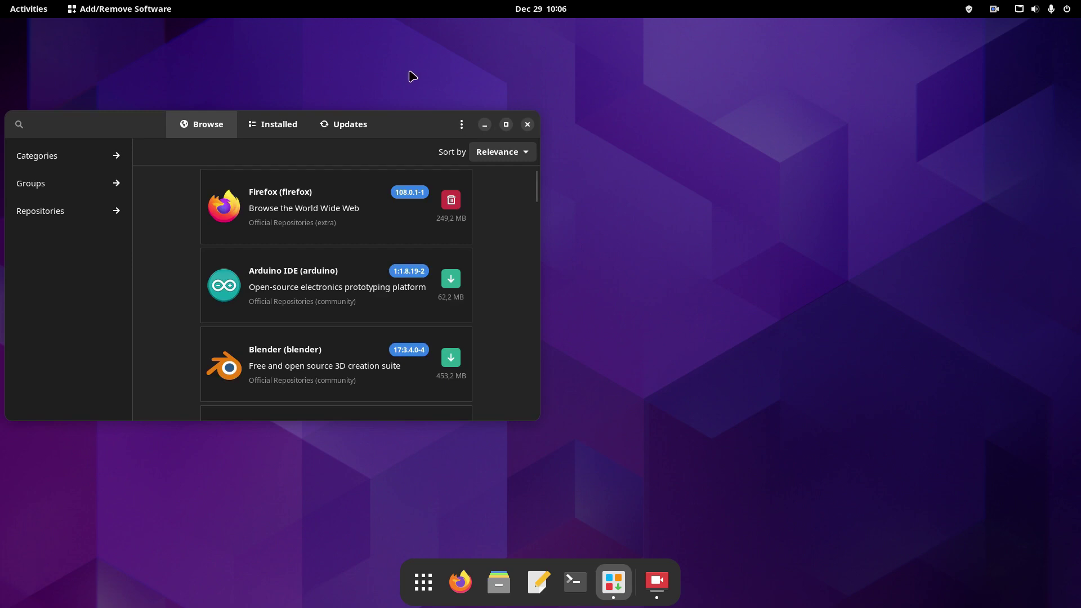
left_click_drag(421, 124, 668, 105)
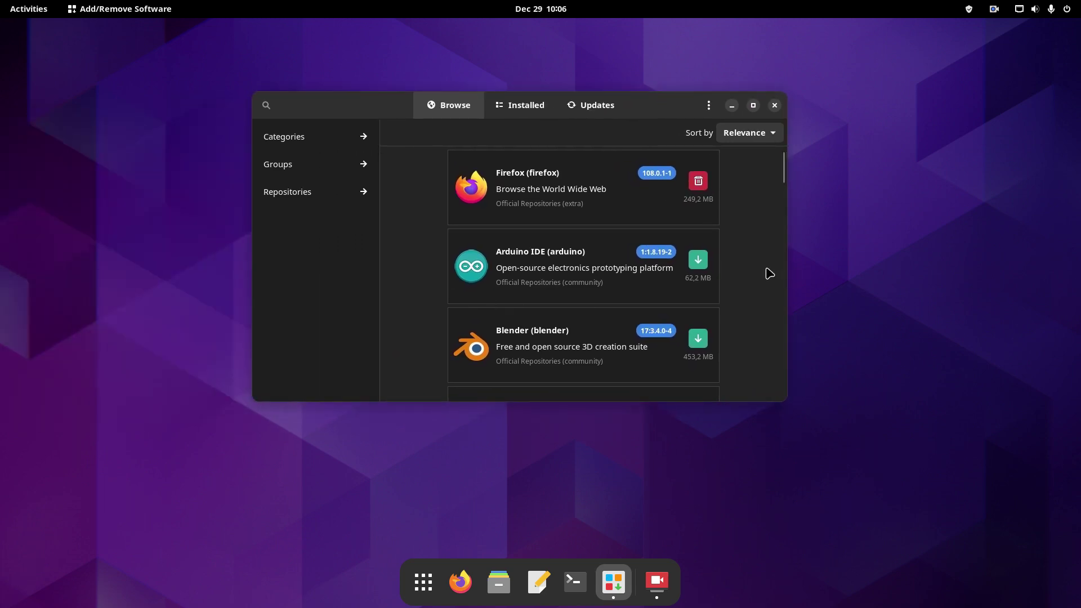
key("ctrl+f")
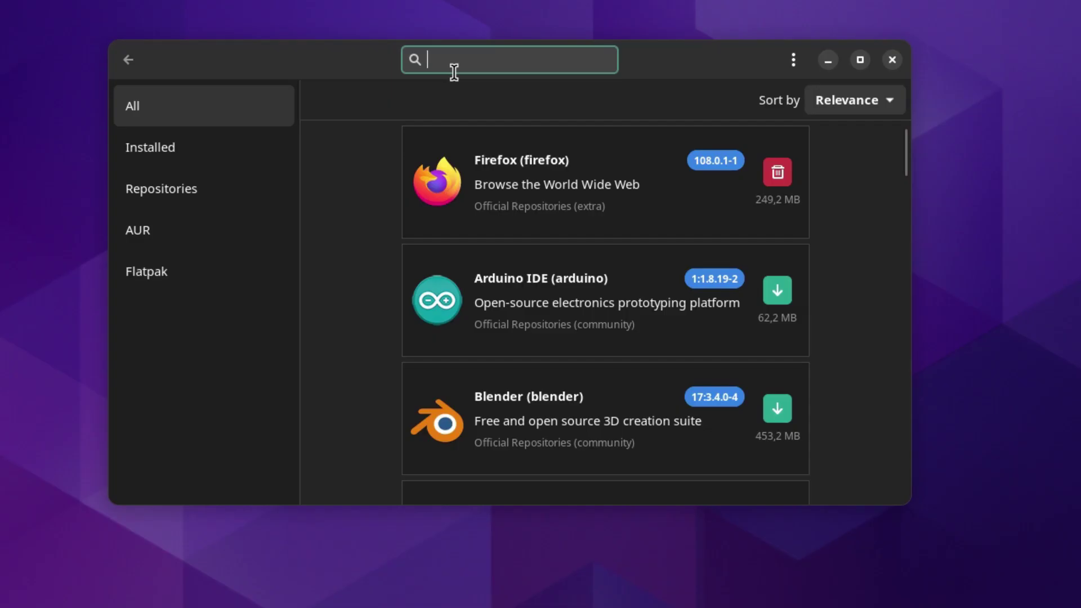
type("chrome")
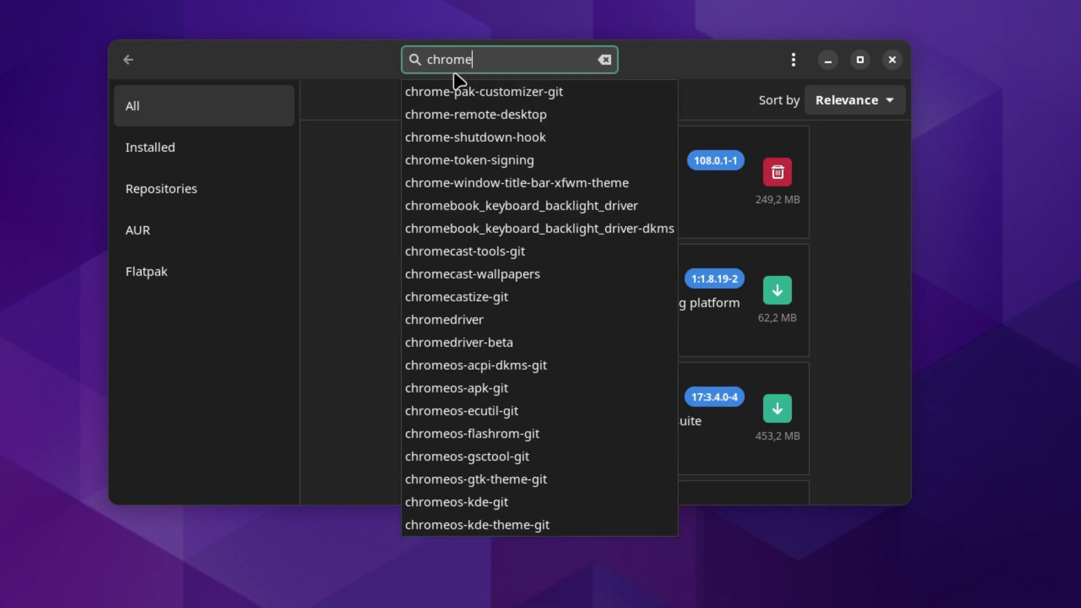
key("Return")
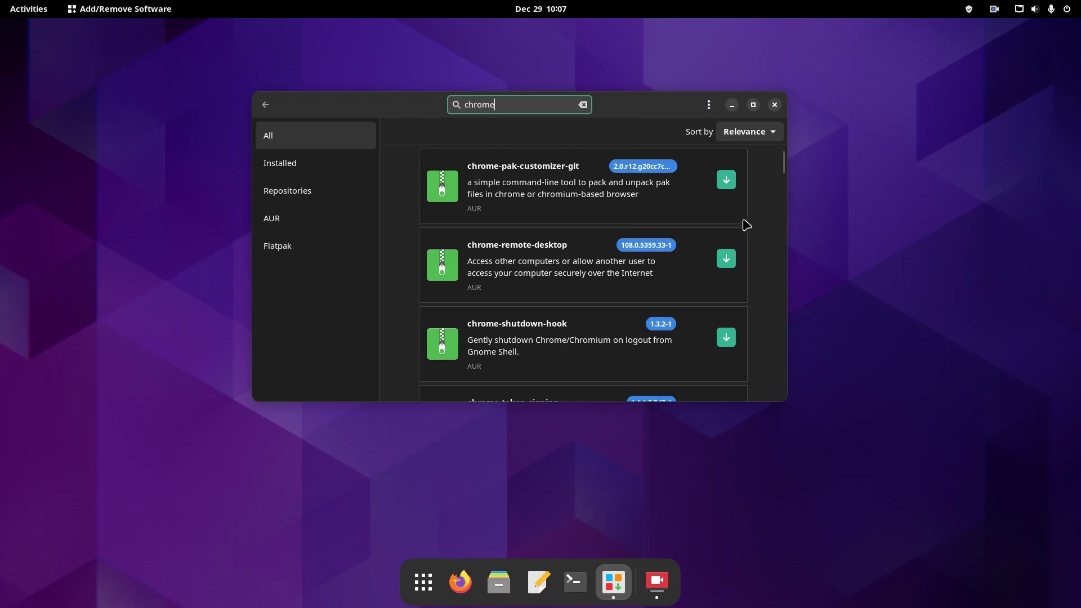
scroll(751, 216, "down", 5)
scroll(752, 216, "down", 10)
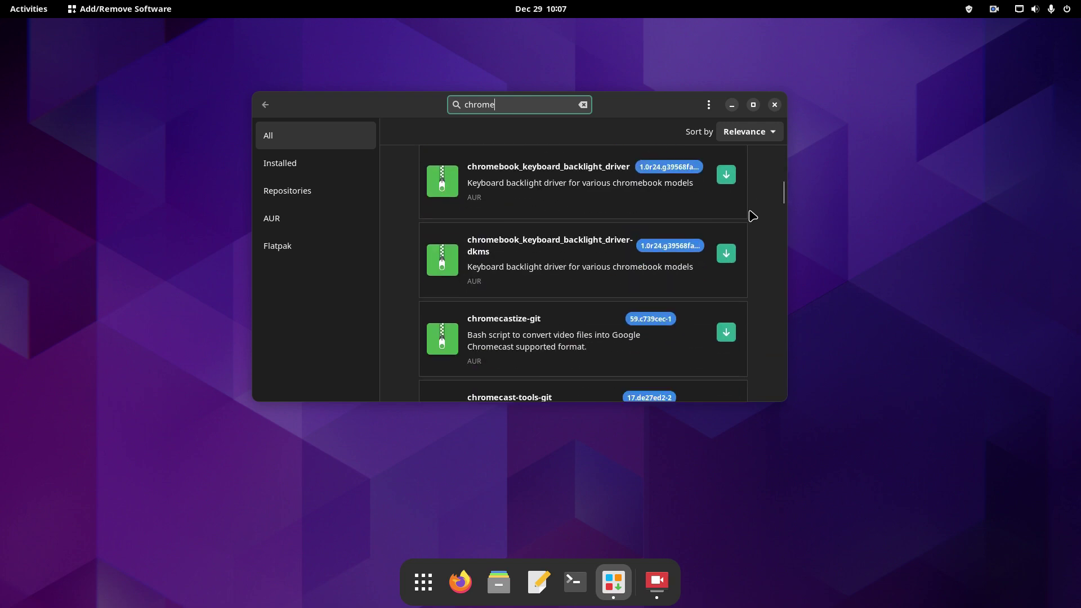
scroll(749, 215, "down", 10)
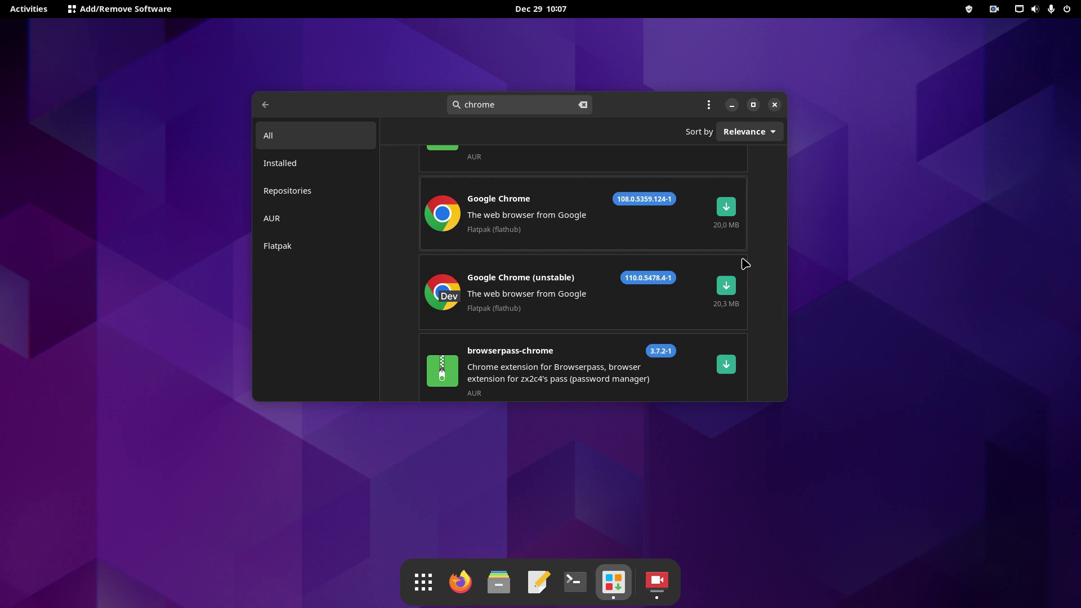
left_click(486, 232)
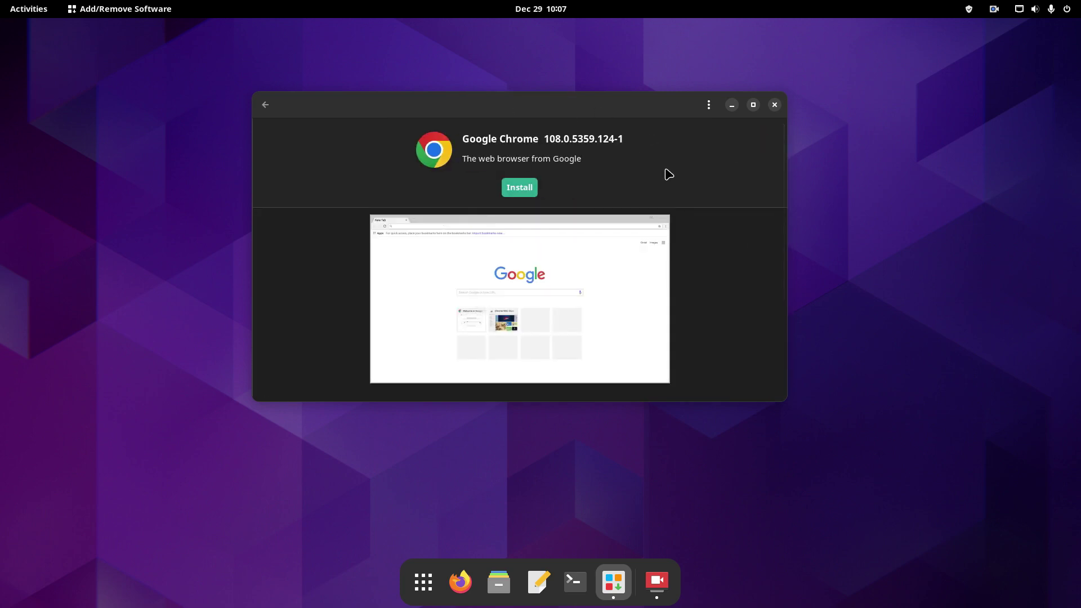
Install Google Chrome 108.0.5359.124-1, confirming the transaction and authenticating with the password
left_click(515, 195)
left_click(732, 383)
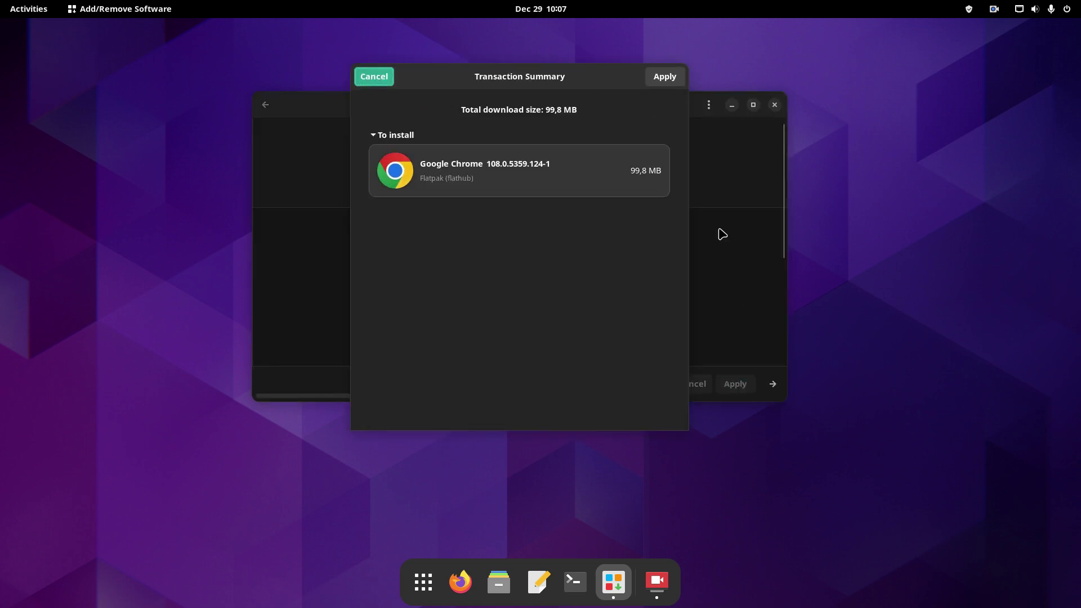
left_click(664, 77)
type("••••")
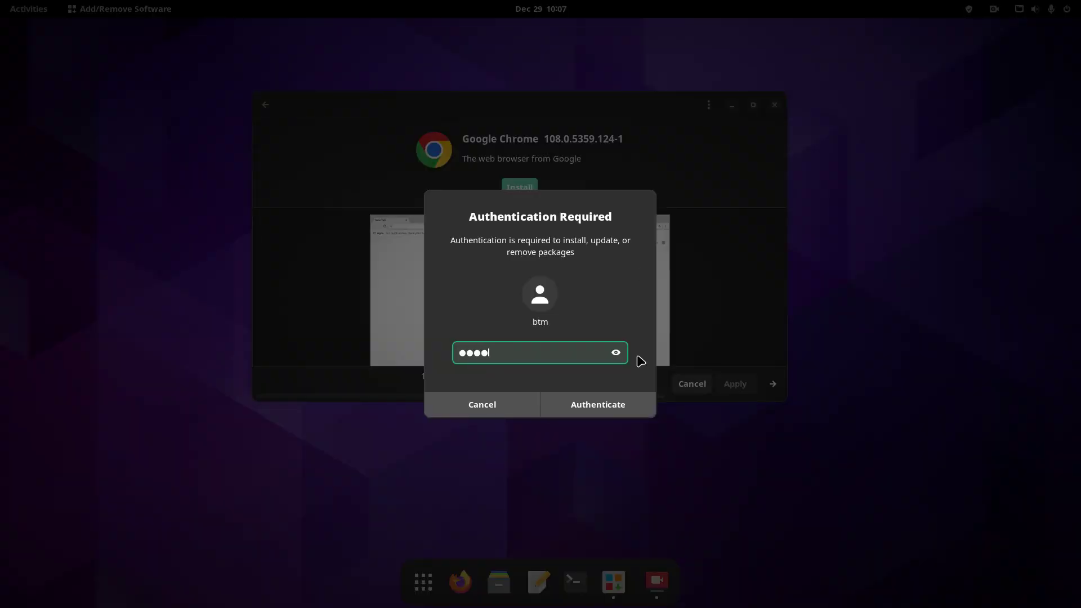
left_click(610, 398)
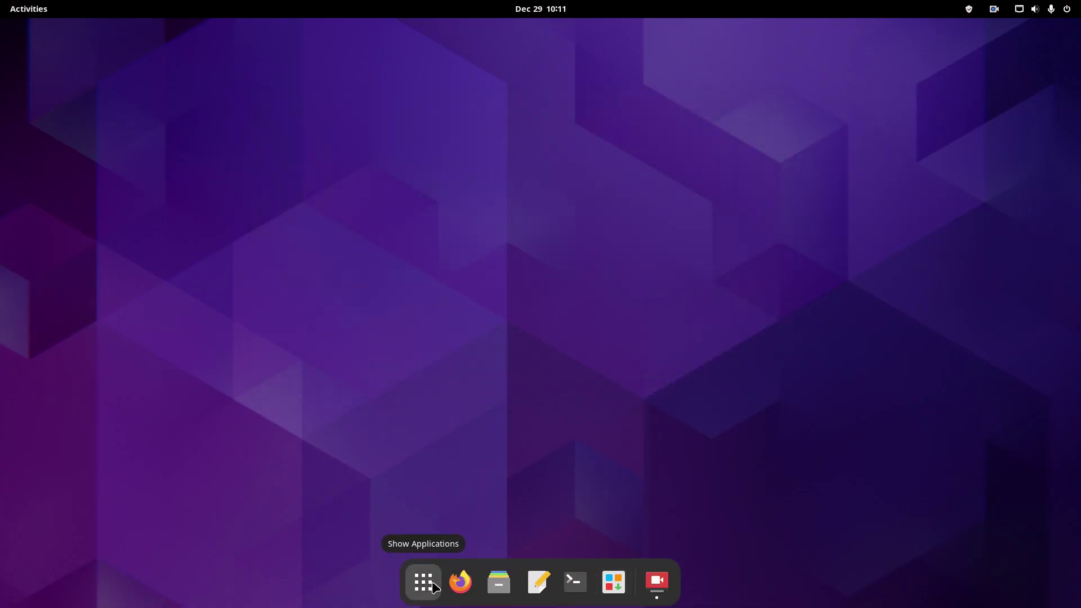
Pin Google Chrome to the dash from the Show Applications grid
left_click(423, 582)
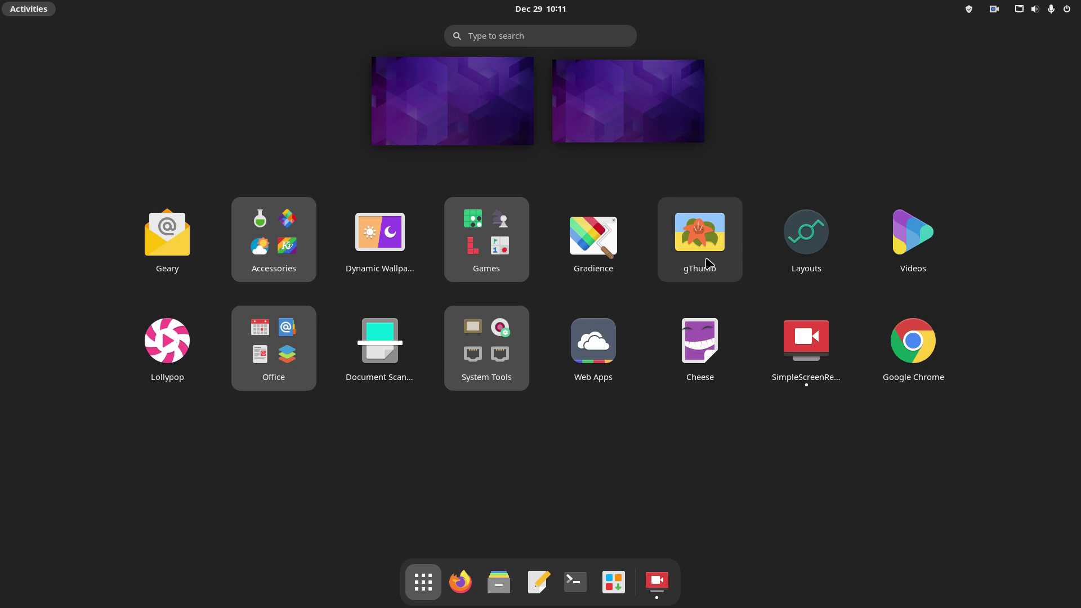
right_click(915, 348)
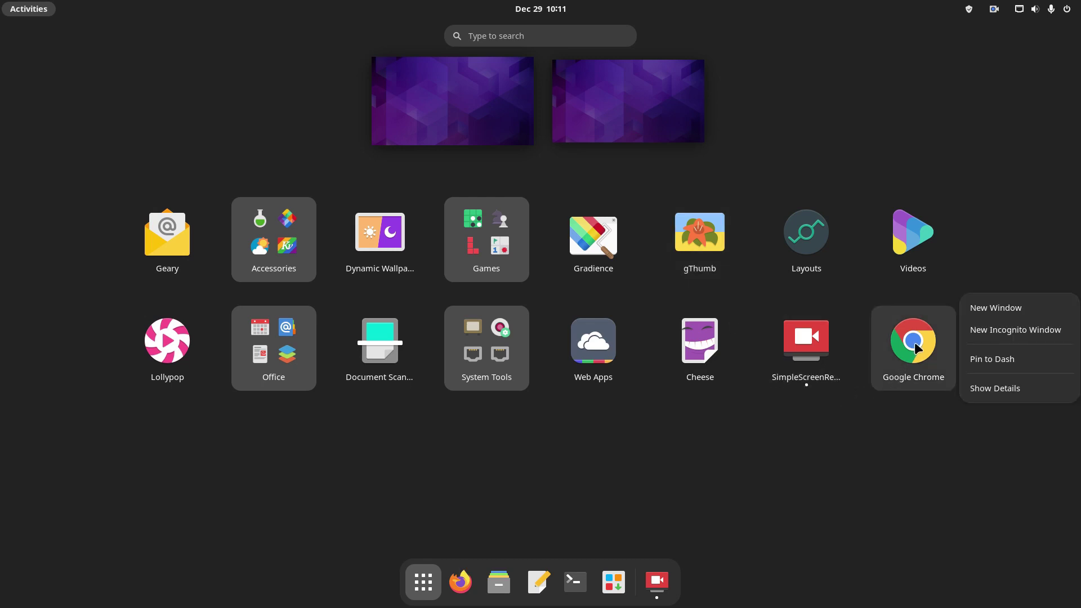
left_click(991, 359)
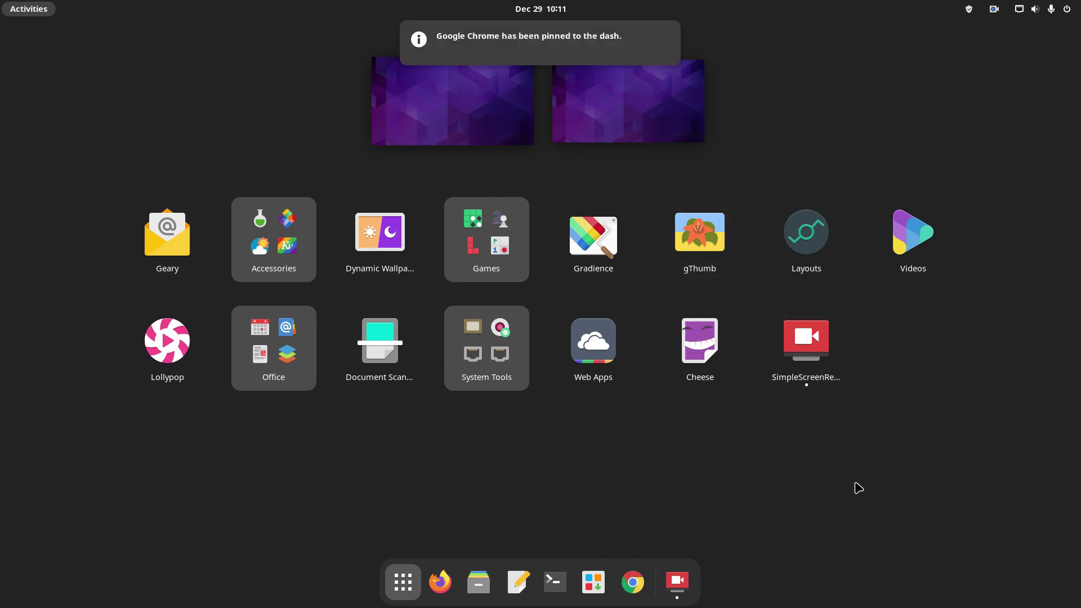
left_click(812, 457)
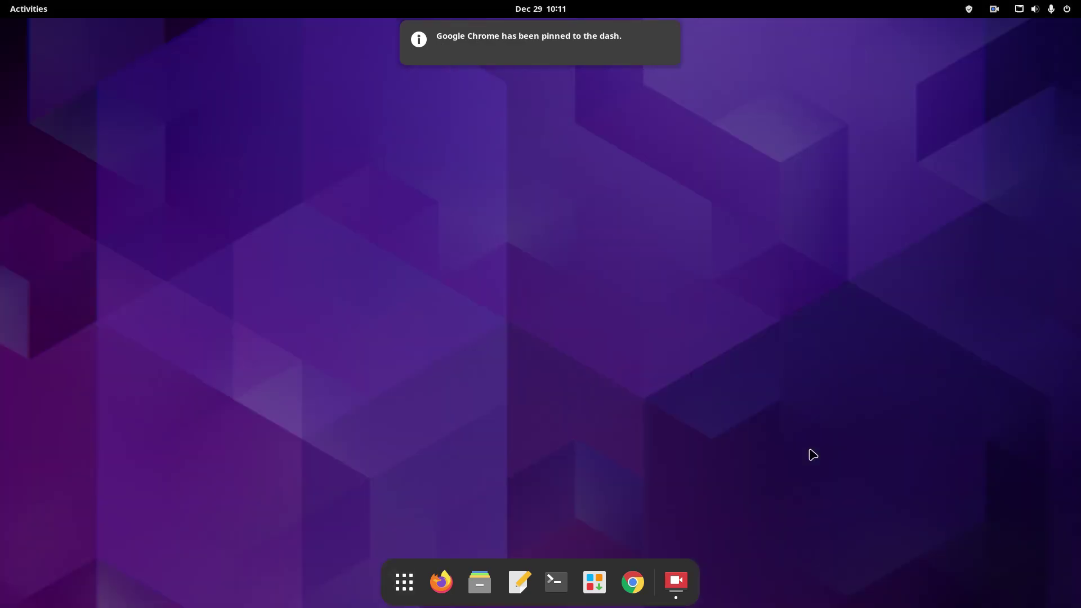
Dismiss the pin notification, launch Chrome from the dock and accept its welcome prompt
left_click(667, 36)
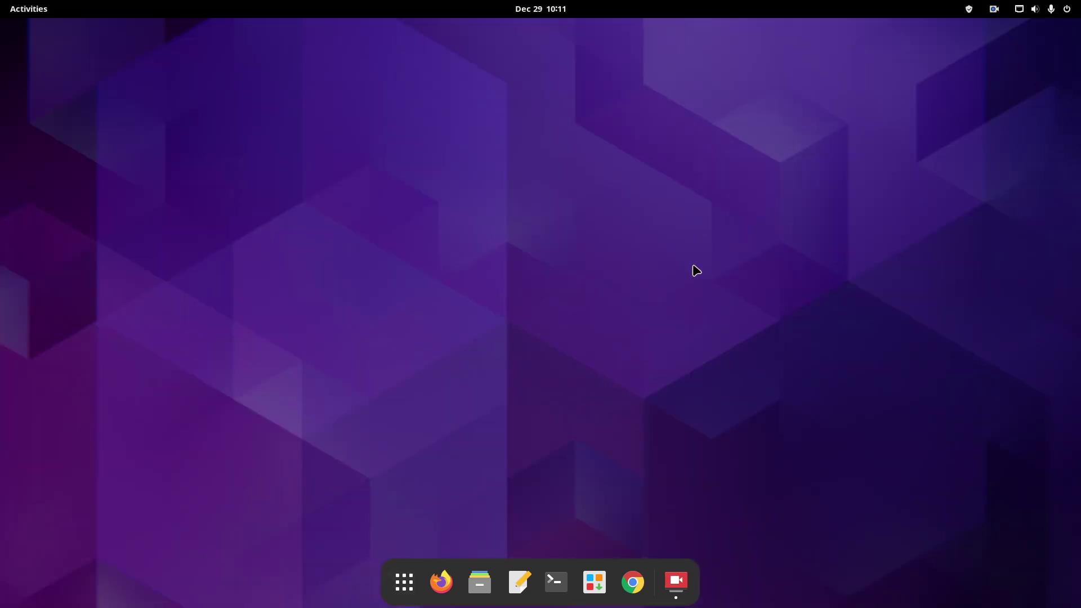
left_click(632, 582)
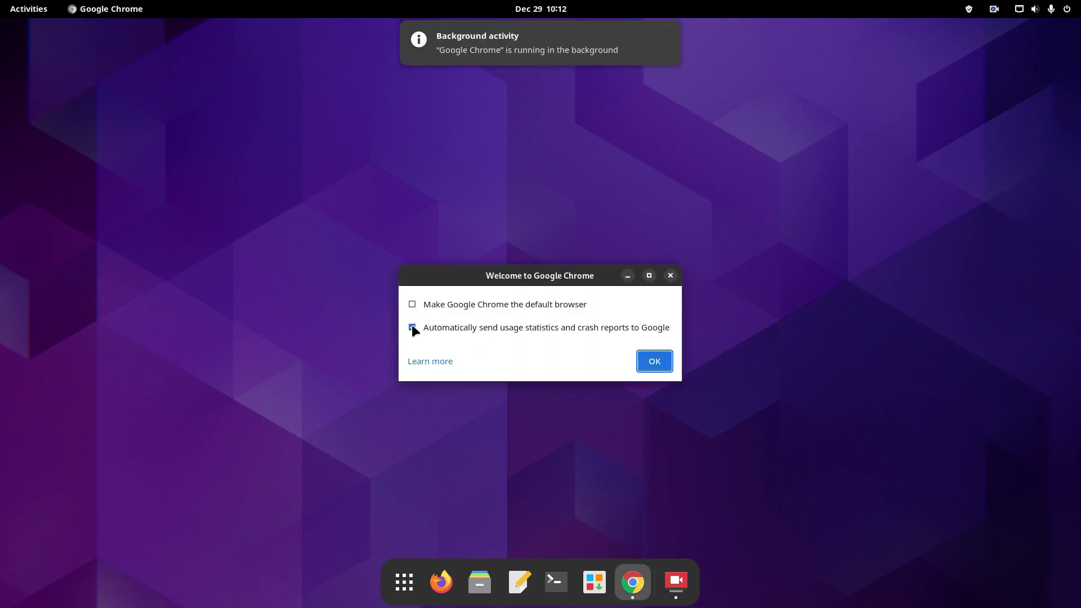
left_click(654, 361)
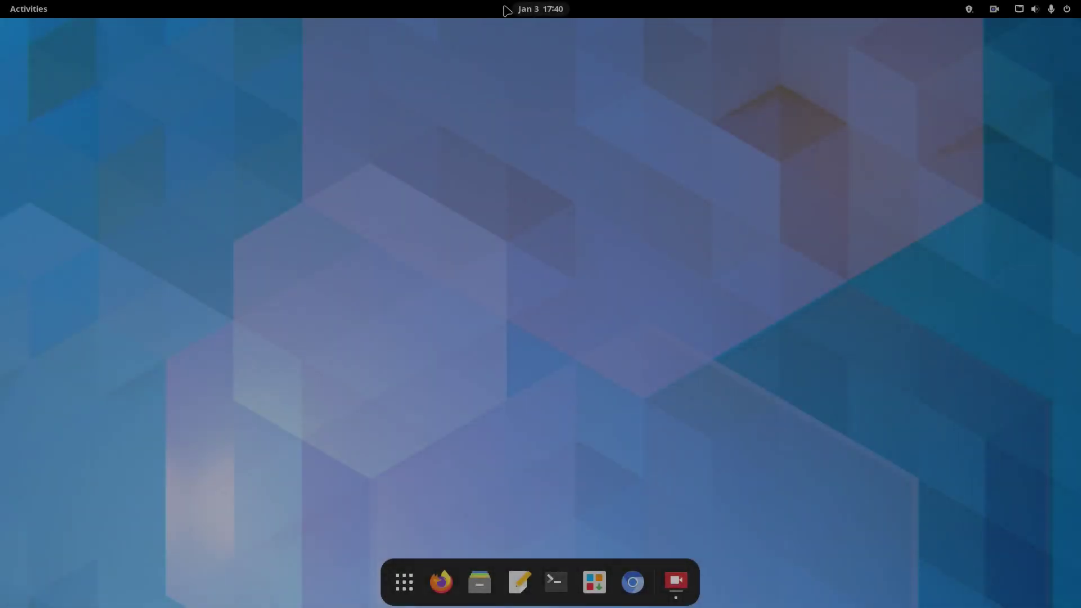
Briefly check the calendar panel, the quick settings menu and the app grid
left_click(512, 9)
left_click(919, 263)
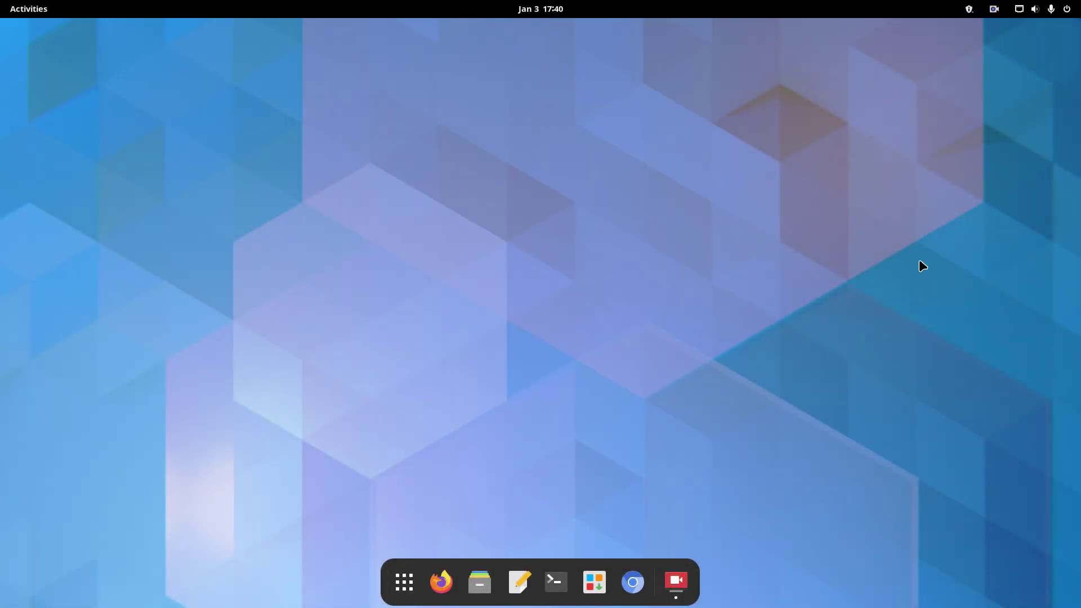
left_click(1033, 9)
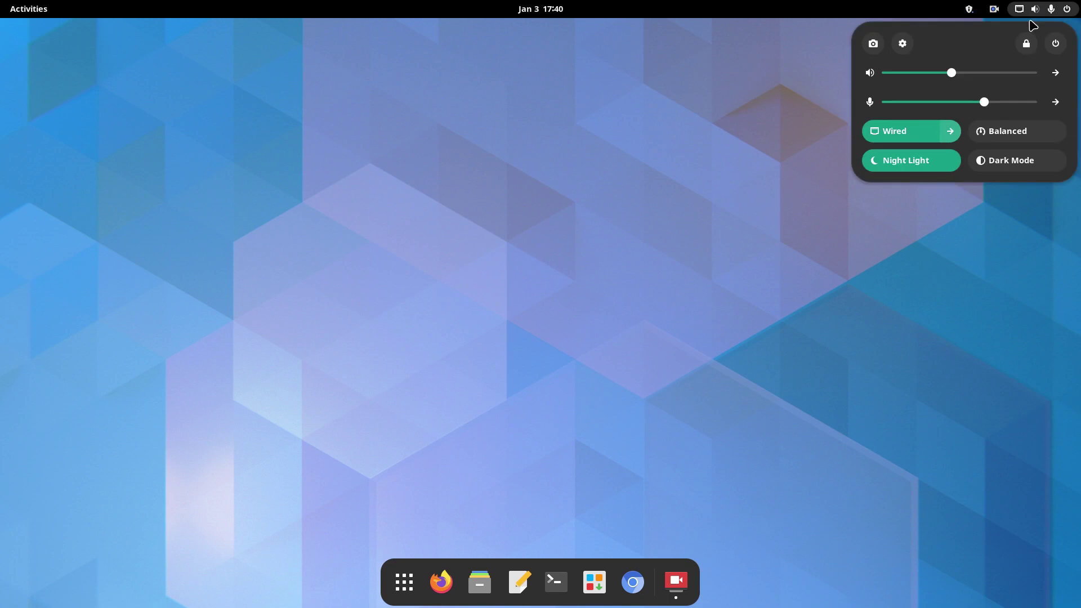
left_click(1019, 307)
key("super+a")
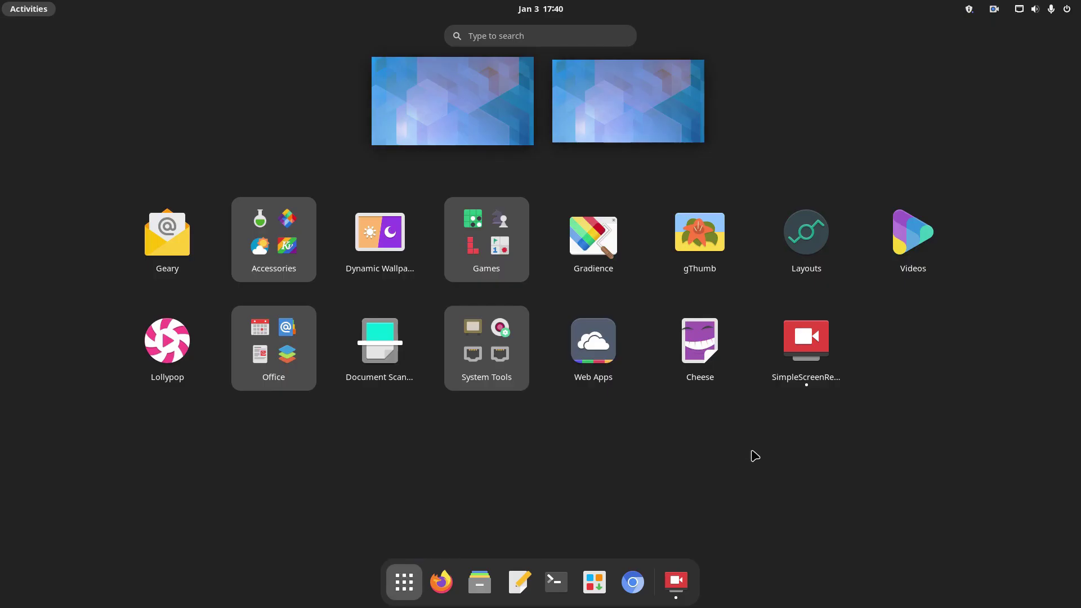
left_click(754, 456)
Switch to the second, empty workspace and start Files with Super+2
left_click(28, 9)
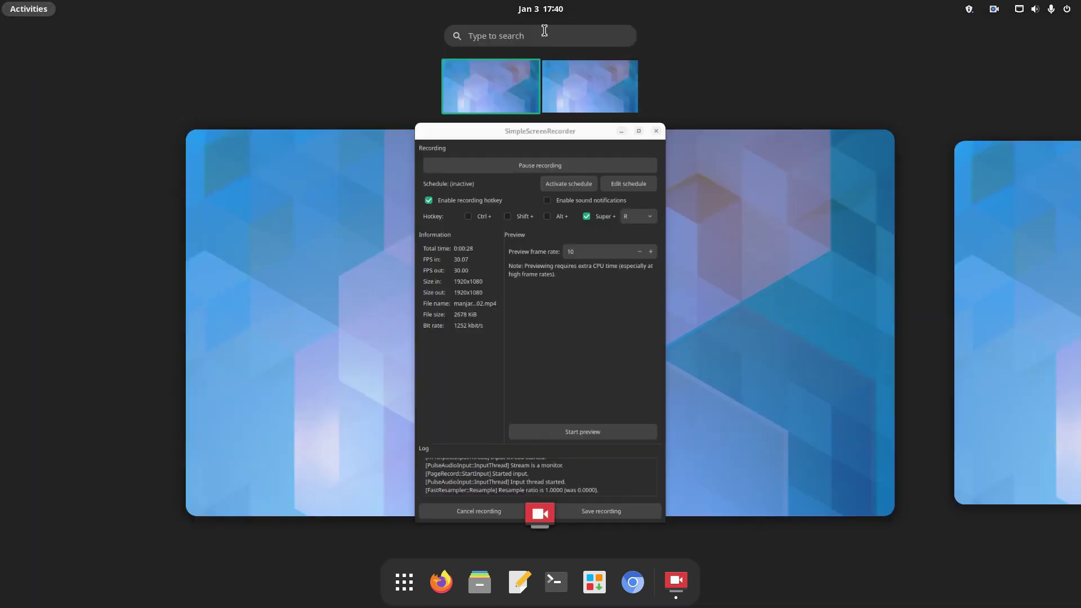
left_click(941, 323)
left_click(626, 357)
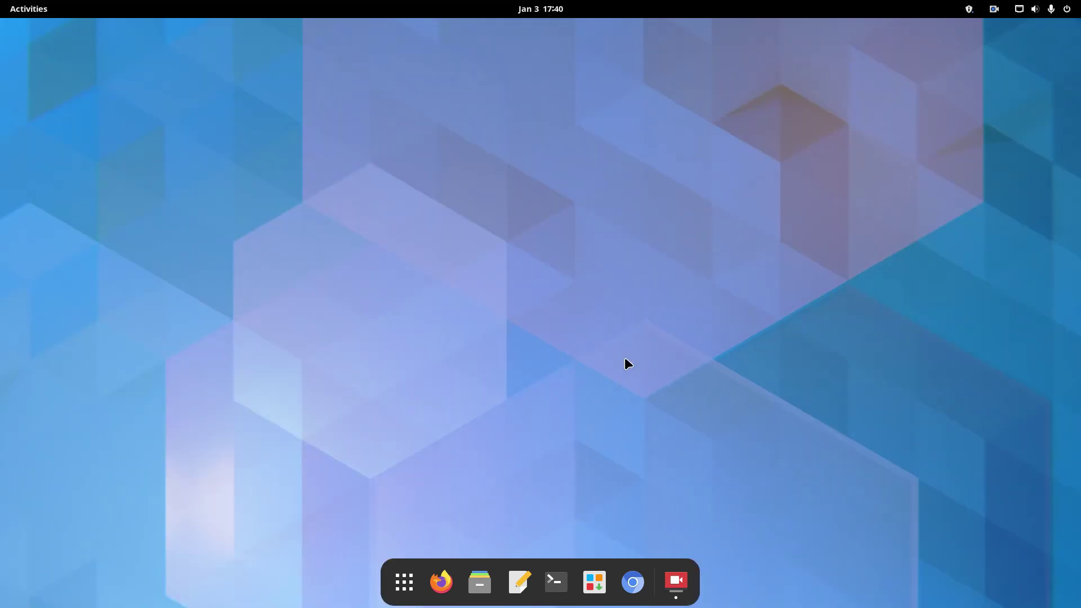
key("super+2")
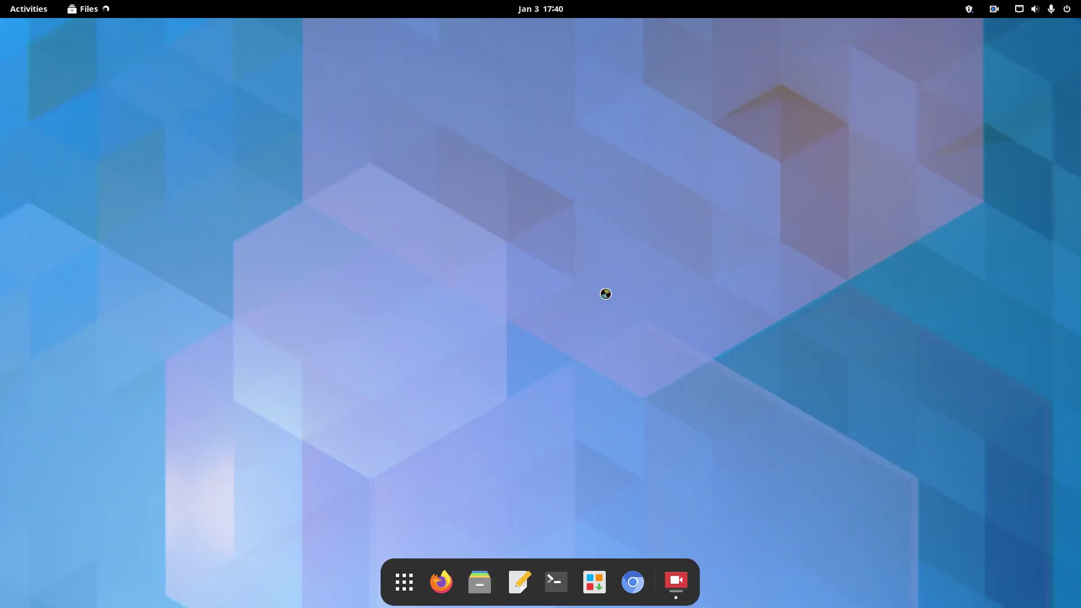